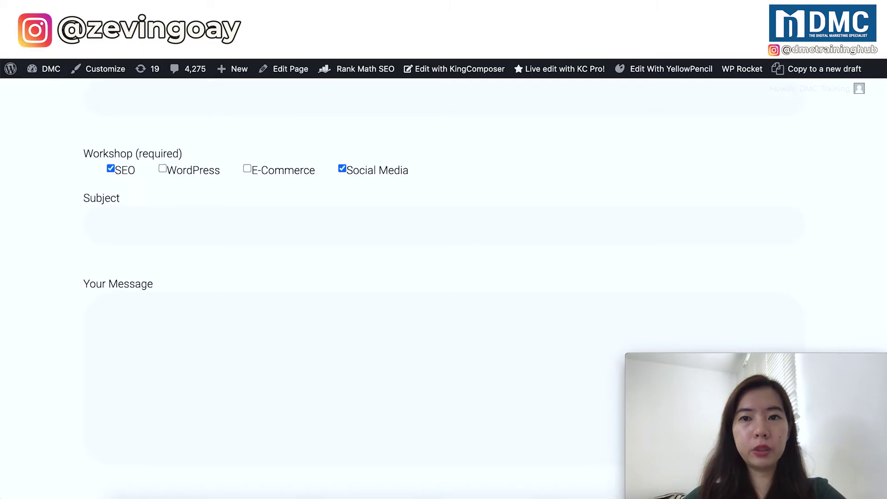
- Try out the Workshop checkboxes on the published contact form, leaving only Social Media ticked, and look over the remaining fields
{"action": "scroll", "coordinate": [351, 230], "scroll_direction": "up", "scroll_amount": 5}
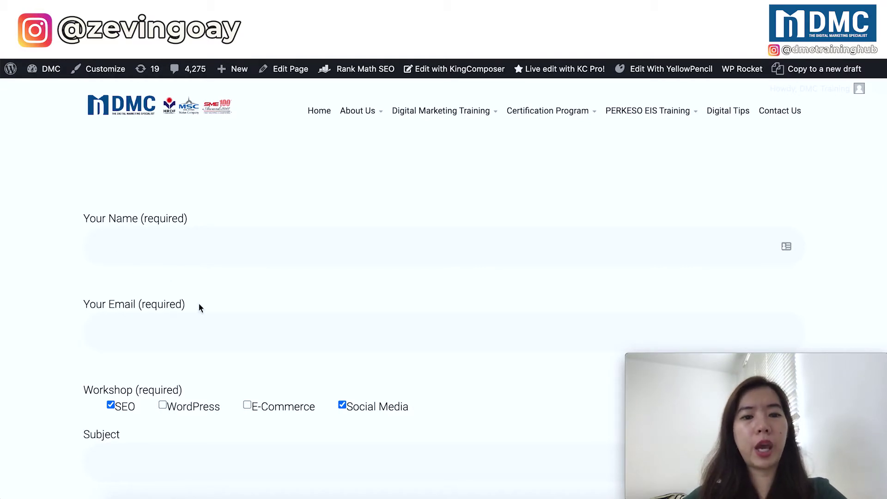
{"action": "scroll", "coordinate": [228, 326], "scroll_direction": "down", "scroll_amount": 3}
{"action": "scroll", "coordinate": [228, 326], "scroll_direction": "down", "scroll_amount": 1}
{"action": "left_click", "coordinate": [111, 221]}
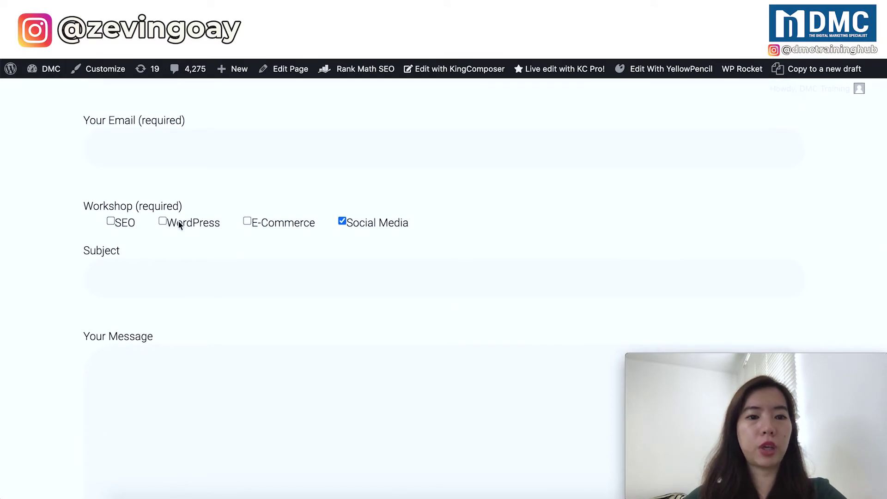
{"action": "left_click", "coordinate": [248, 222]}
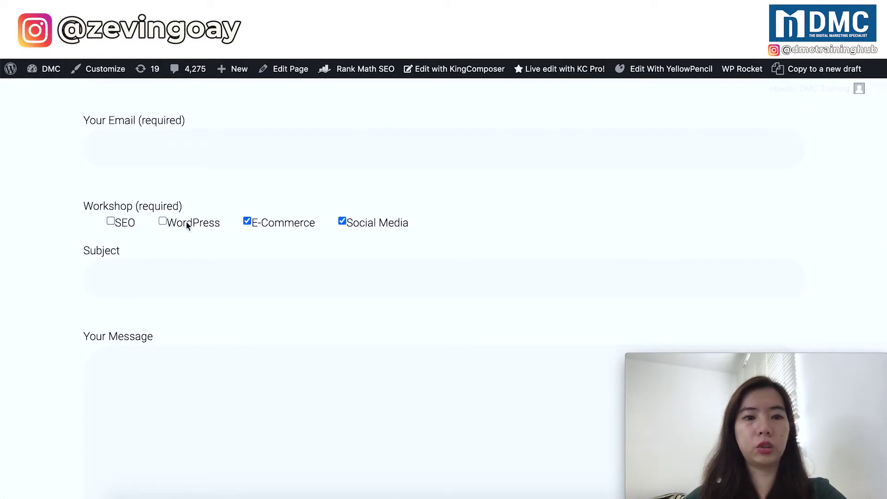
{"action": "left_click", "coordinate": [162, 221]}
{"action": "left_click", "coordinate": [110, 221]}
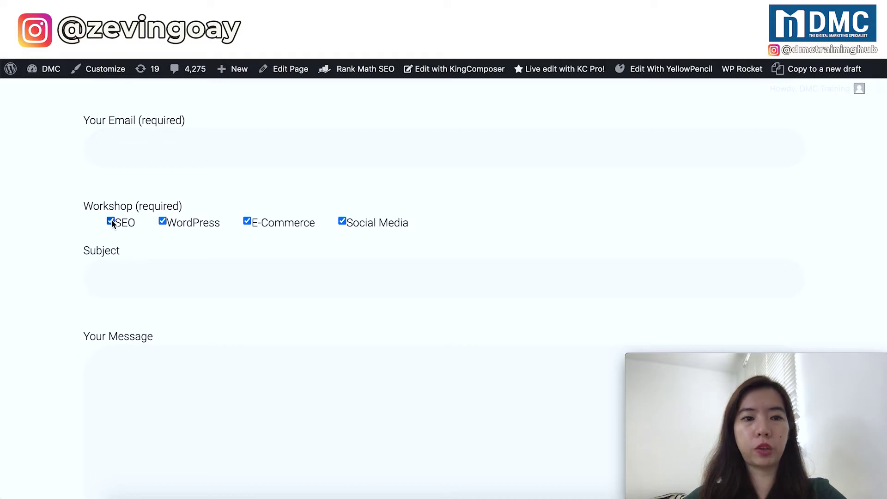
{"action": "left_click", "coordinate": [111, 222]}
{"action": "left_click", "coordinate": [172, 221]}
{"action": "left_click", "coordinate": [259, 223]}
{"action": "left_click", "coordinate": [247, 221]}
{"action": "left_click", "coordinate": [162, 221]}
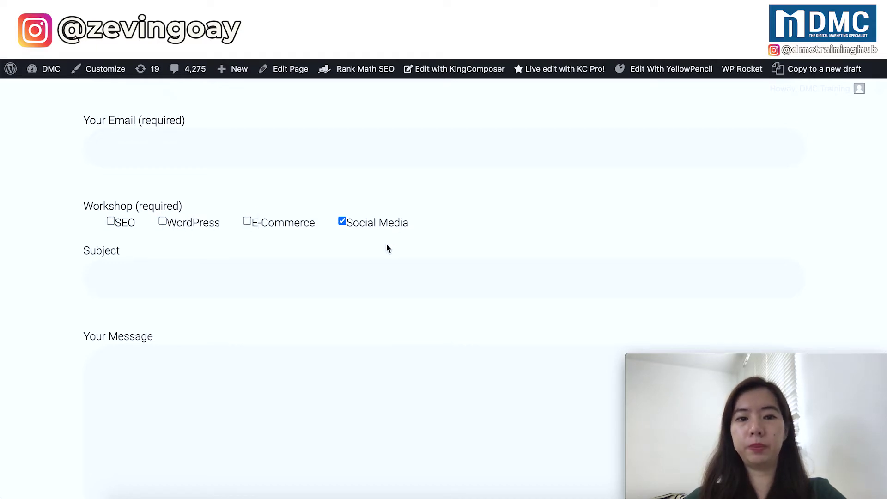
{"action": "scroll", "coordinate": [375, 332], "scroll_direction": "down", "scroll_amount": 7}
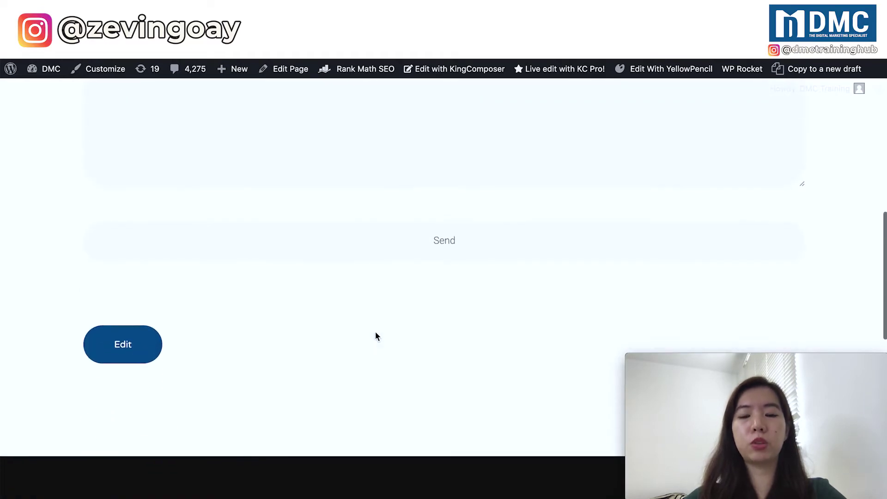
{"action": "scroll", "coordinate": [375, 332], "scroll_direction": "up", "scroll_amount": 6}
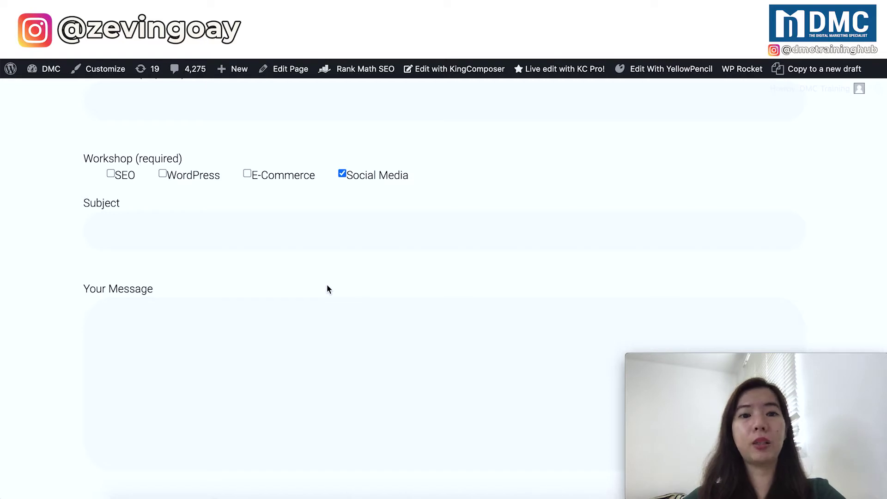
{"action": "scroll", "coordinate": [327, 289], "scroll_direction": "up", "scroll_amount": 2}
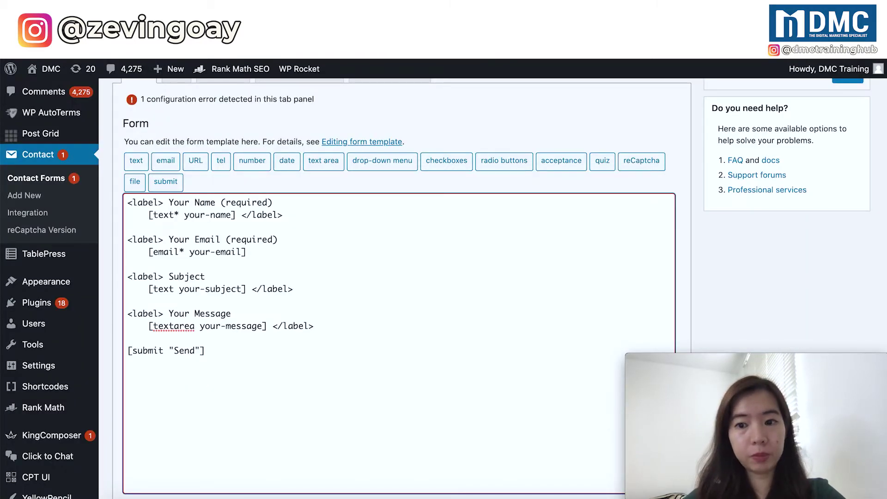
- Examine the shortcode, tag generators and form template of Contact Form Demo 1 in the form editor
{"action": "scroll", "coordinate": [252, 223], "scroll_direction": "up", "scroll_amount": 3}
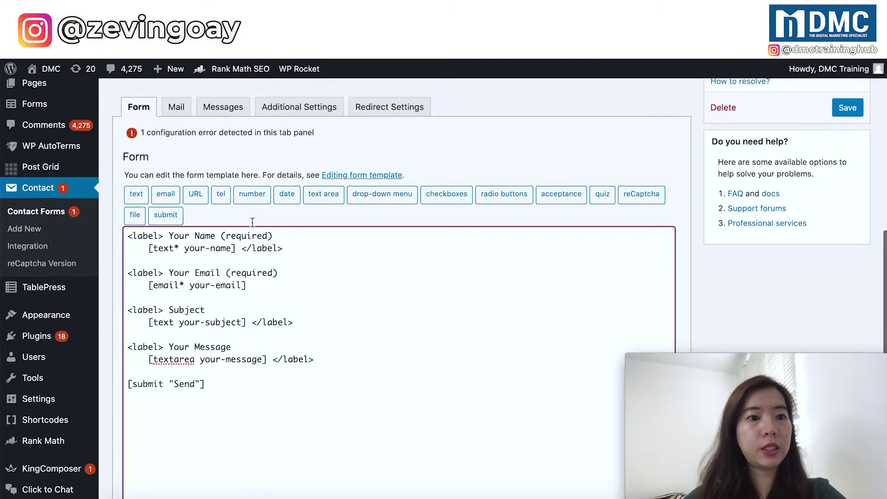
{"action": "scroll", "coordinate": [252, 223], "scroll_direction": "up", "scroll_amount": 2}
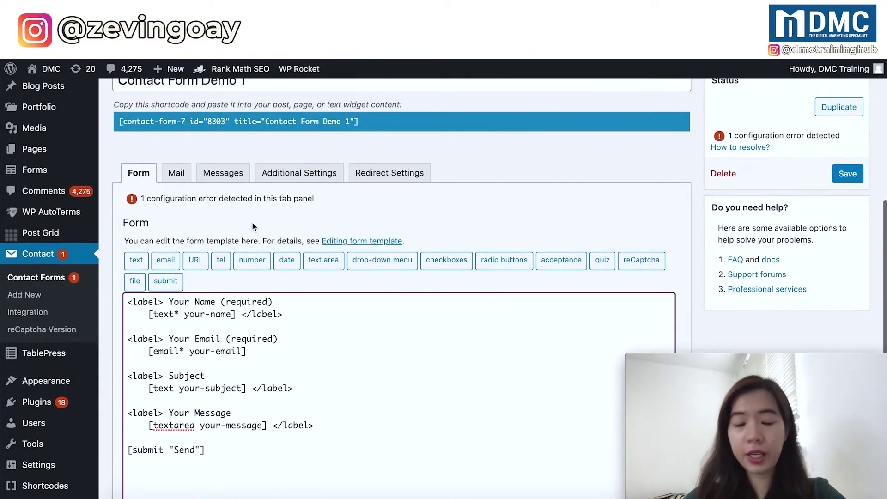
{"action": "scroll", "coordinate": [252, 223], "scroll_direction": "up", "scroll_amount": 1}
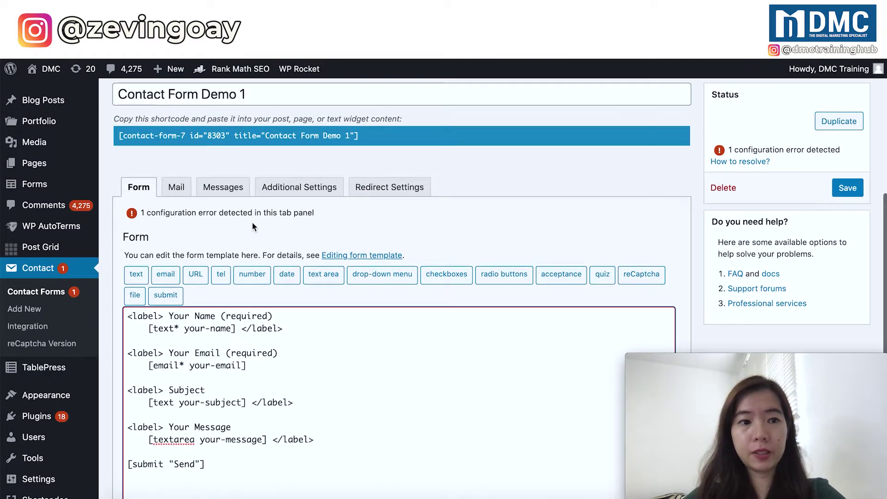
{"action": "scroll", "coordinate": [252, 222], "scroll_direction": "down", "scroll_amount": 1}
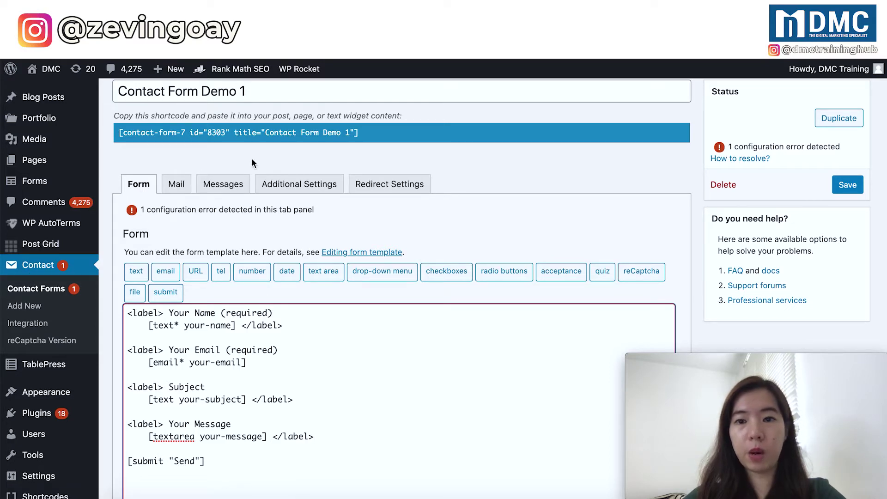
{"action": "scroll", "coordinate": [343, 226], "scroll_direction": "down", "scroll_amount": 3}
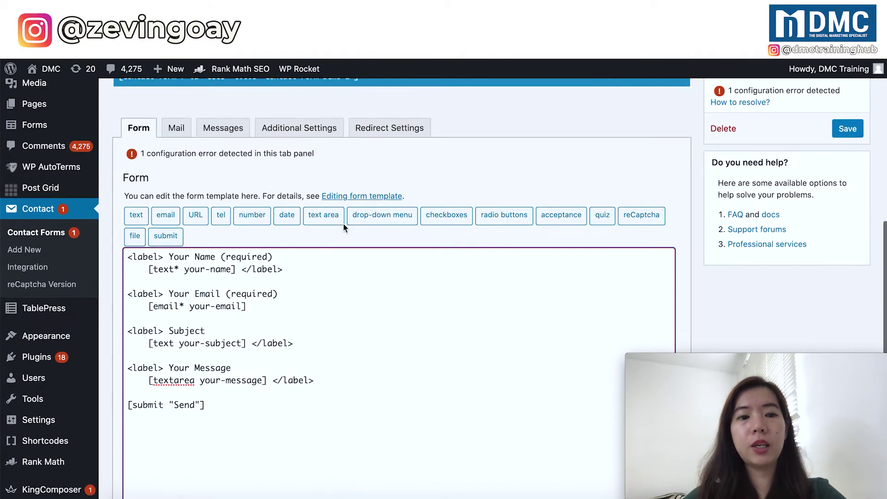
{"action": "left_click_drag", "start_coordinate": [277, 404], "coordinate": [124, 241]}
{"action": "left_click", "coordinate": [277, 295]}
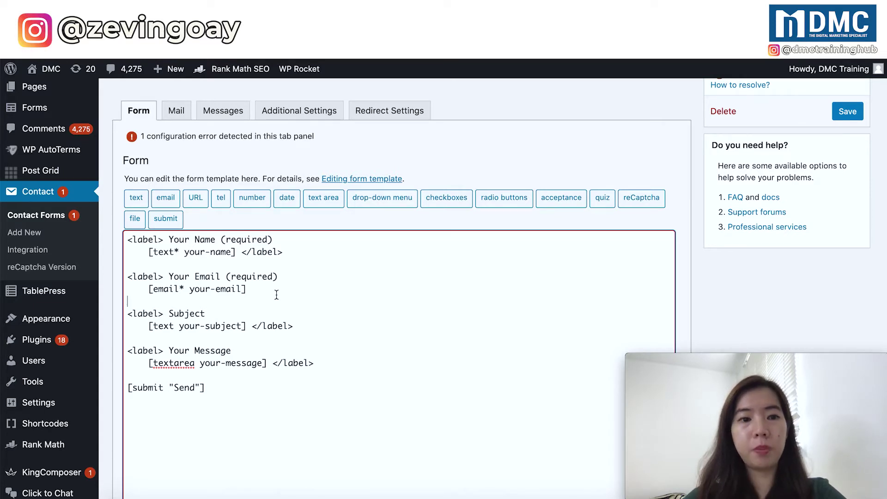
{"action": "left_click", "coordinate": [258, 283]}
{"action": "key", "text": "Return"}
{"action": "key", "text": "Return"}
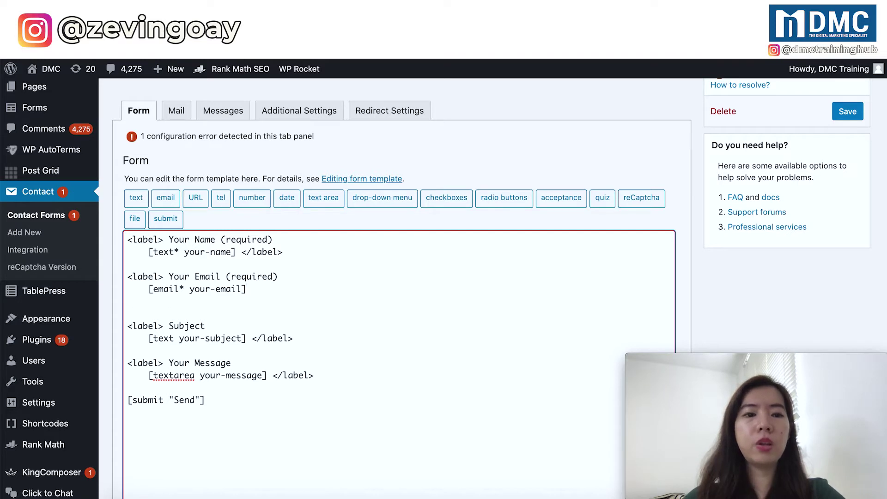
{"action": "key", "text": "BackSpace"}
{"action": "key", "text": "BackSpace"}
- Make room between the Your Name and Your Email fields in the template and paste a copy of the Your Name block there
{"action": "left_click", "coordinate": [128, 263]}
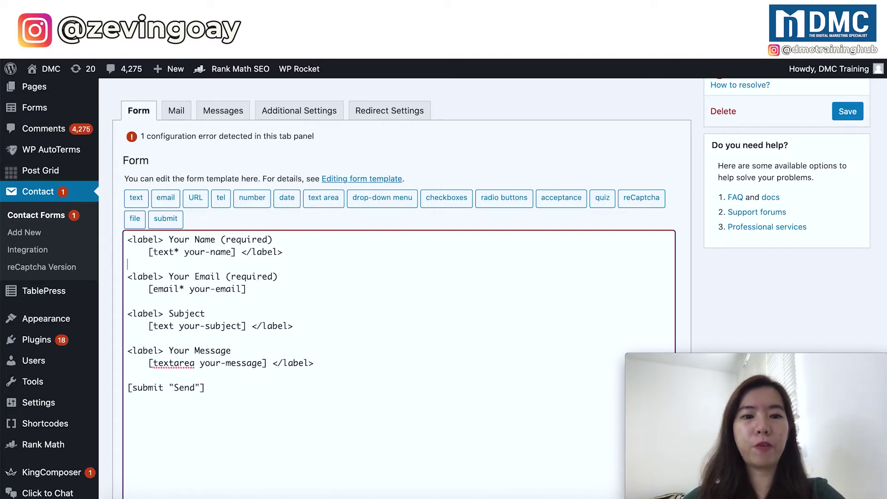
{"action": "key", "text": "Return"}
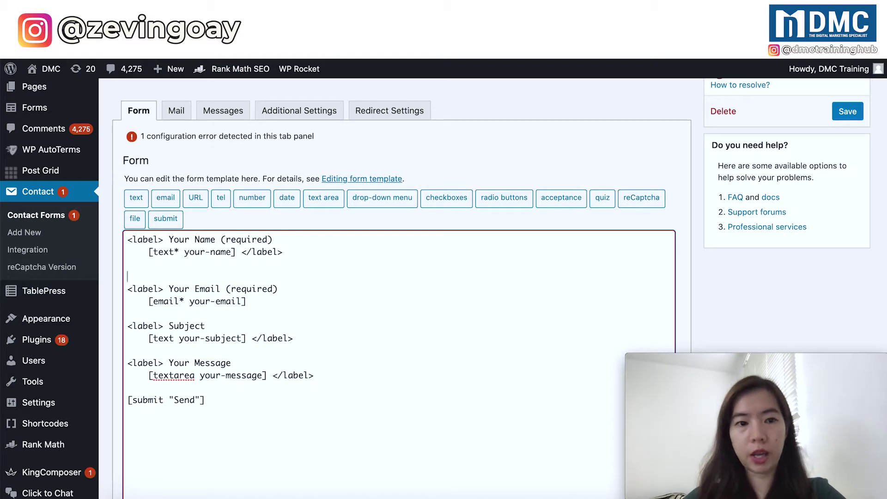
{"action": "left_click", "coordinate": [127, 264]}
{"action": "key", "text": "Return"}
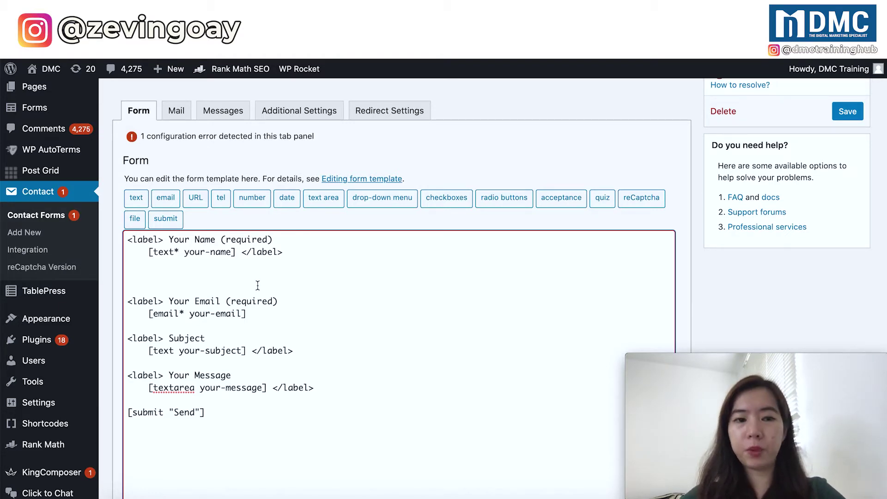
{"action": "left_click_drag", "start_coordinate": [292, 252], "coordinate": [123, 238]}
{"action": "key", "text": "ctrl+c"}
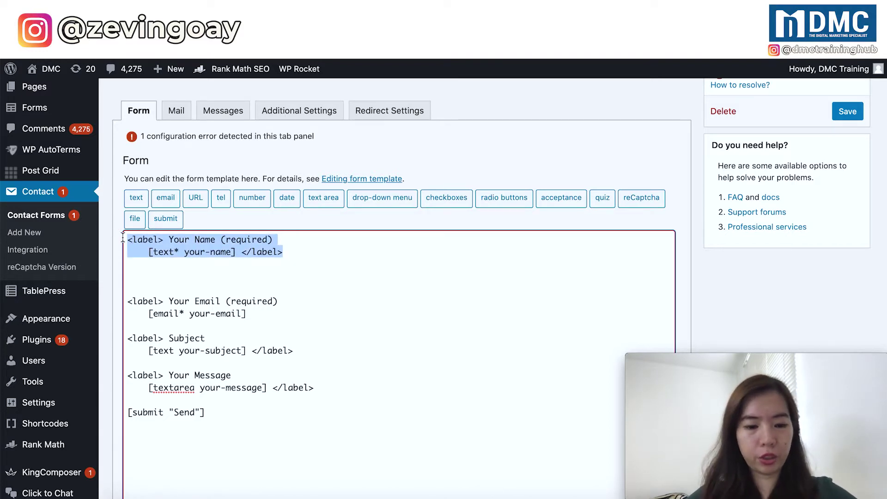
{"action": "left_click", "coordinate": [140, 274]}
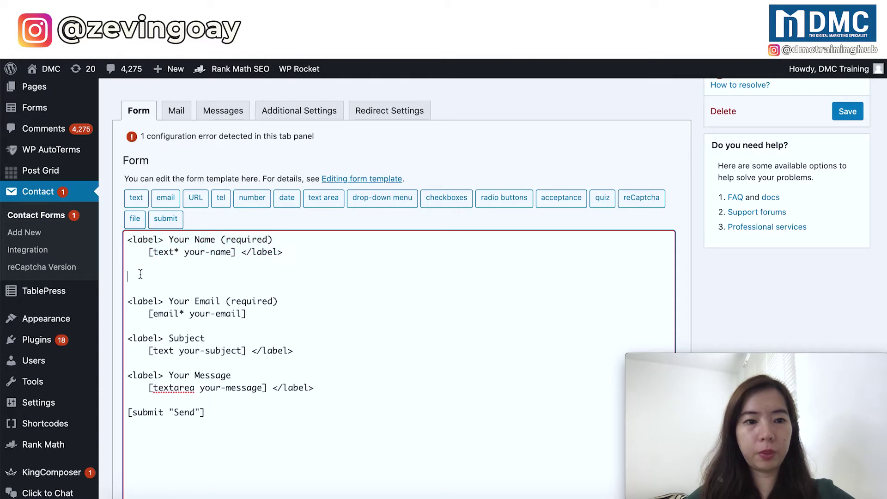
{"action": "key", "text": "ctrl+v"}
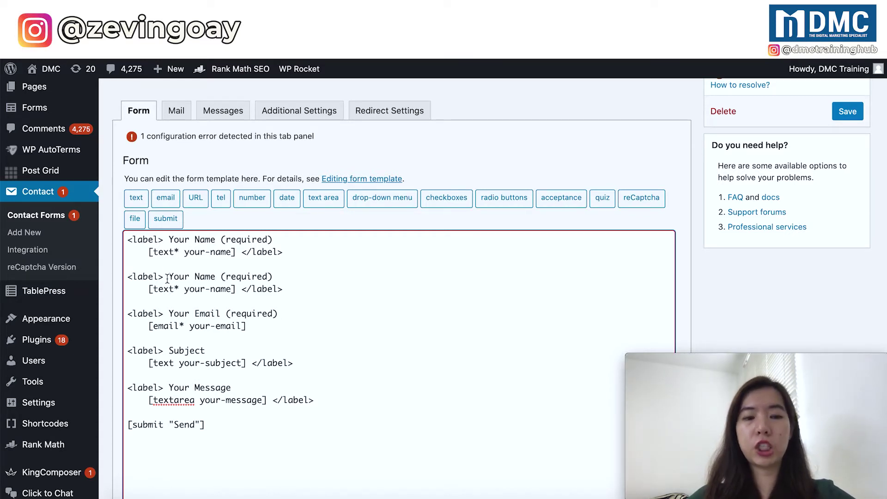
- Check the field labels on the published form and relabel the duplicated name block as "Your Title (required)"
{"action": "left_click_drag", "start_coordinate": [164, 278], "coordinate": [280, 276]}
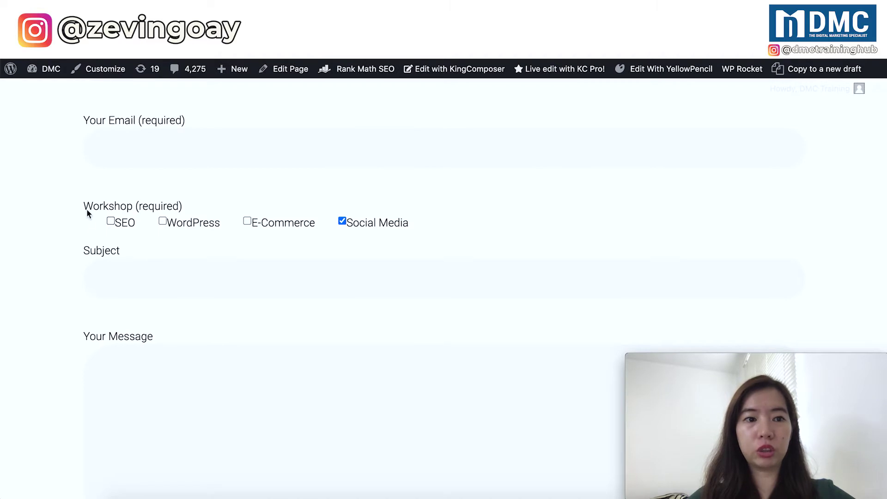
{"action": "double_click", "coordinate": [98, 211]}
{"action": "scroll", "coordinate": [105, 213], "scroll_direction": "up", "scroll_amount": 3}
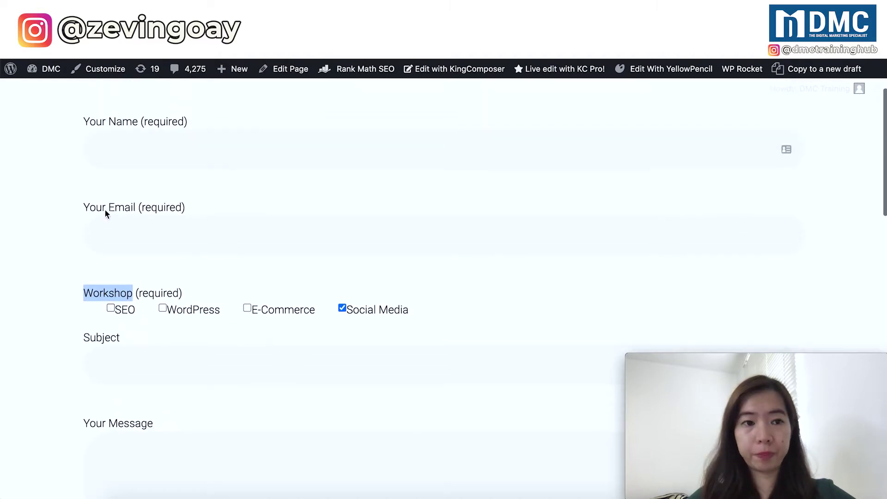
{"action": "left_click_drag", "start_coordinate": [88, 219], "coordinate": [123, 221]}
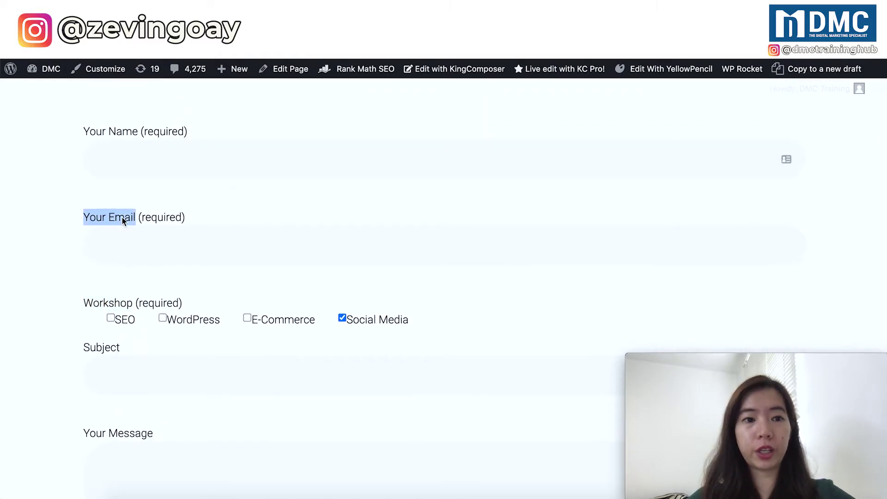
{"action": "double_click", "coordinate": [104, 312]}
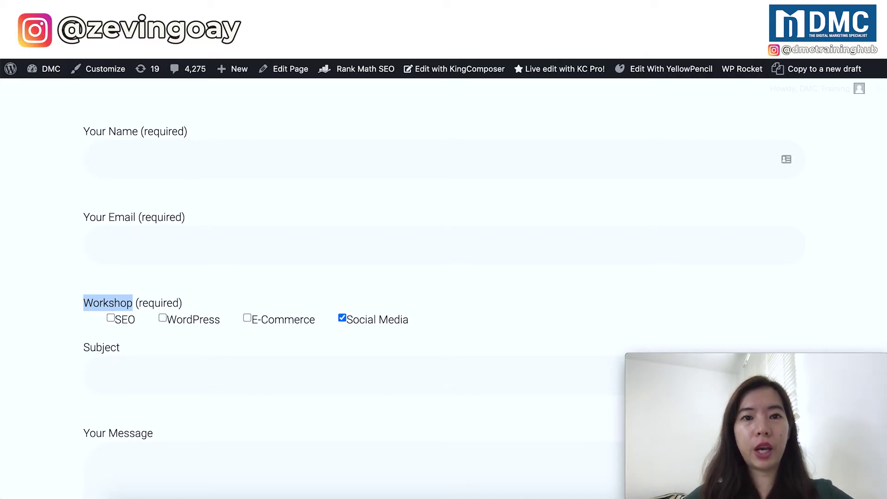
{"action": "key", "text": "ctrl+tab"}
{"action": "double_click", "coordinate": [205, 276]}
{"action": "type", "text": "Title"}
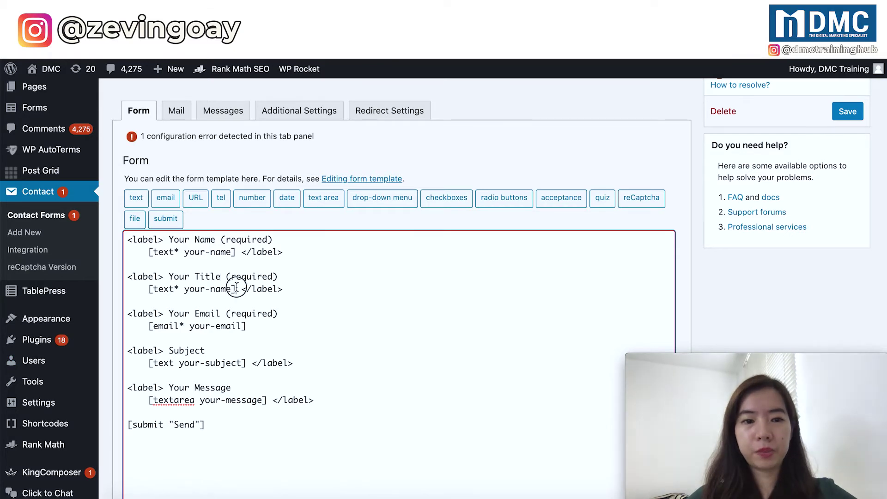
- Select the old text tag in the Your Title block and set up a required checkboxes form-tag named "title"
{"action": "left_click_drag", "start_coordinate": [237, 288], "coordinate": [148, 291]}
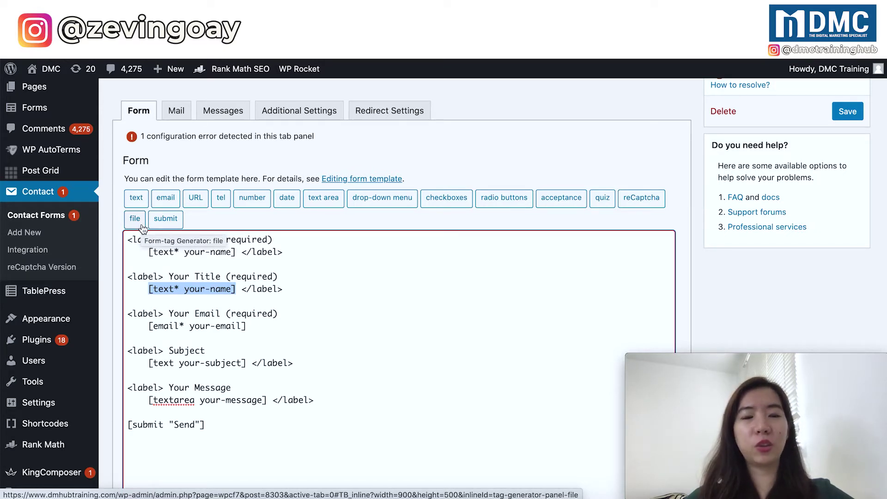
{"action": "left_click", "coordinate": [454, 206]}
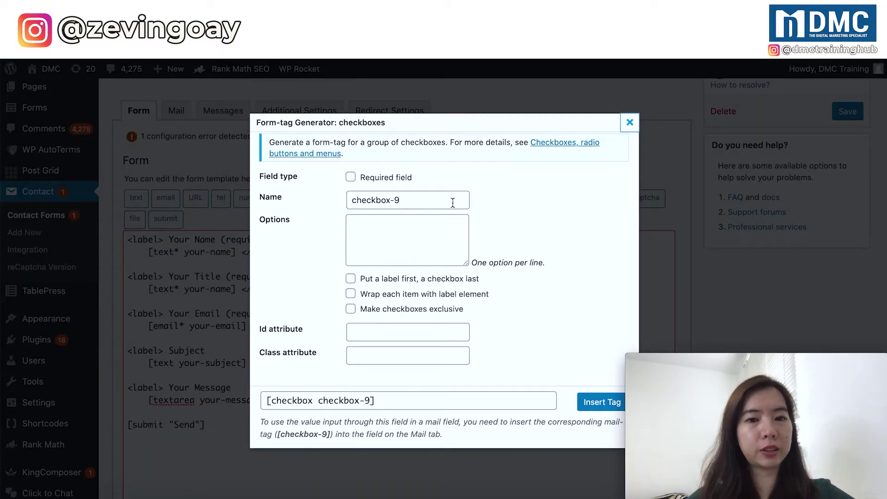
{"action": "left_click", "coordinate": [378, 181]}
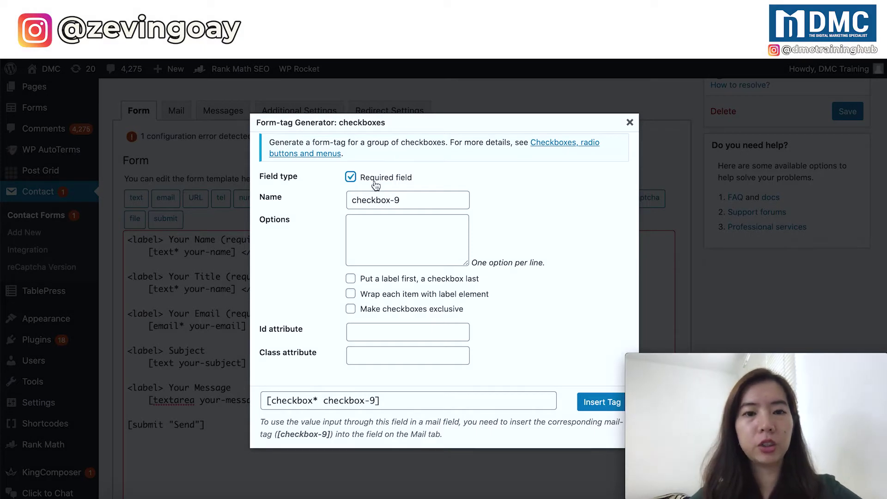
{"action": "left_click_drag", "start_coordinate": [397, 201], "coordinate": [310, 207]}
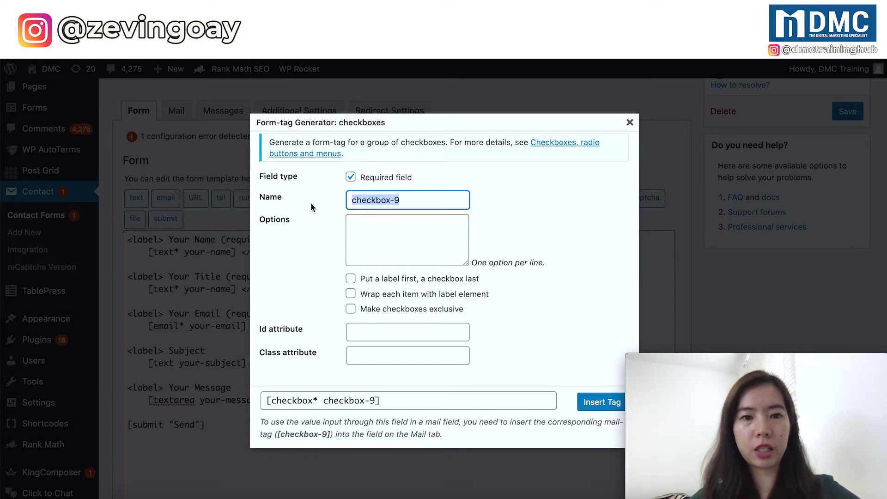
{"action": "type", "text": "title"}
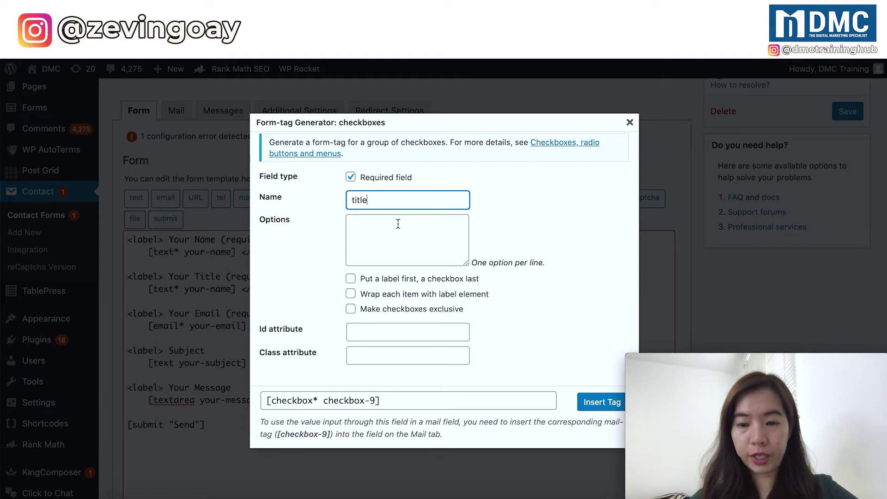
{"action": "left_click", "coordinate": [297, 254]}
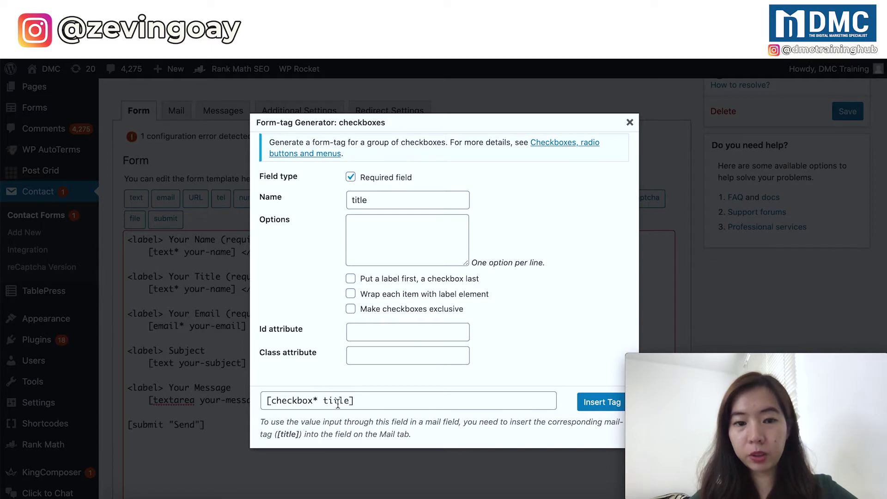
- Try "miss" as the checkboxes tag's name, and restore the name to "title"
{"action": "double_click", "coordinate": [360, 202]}
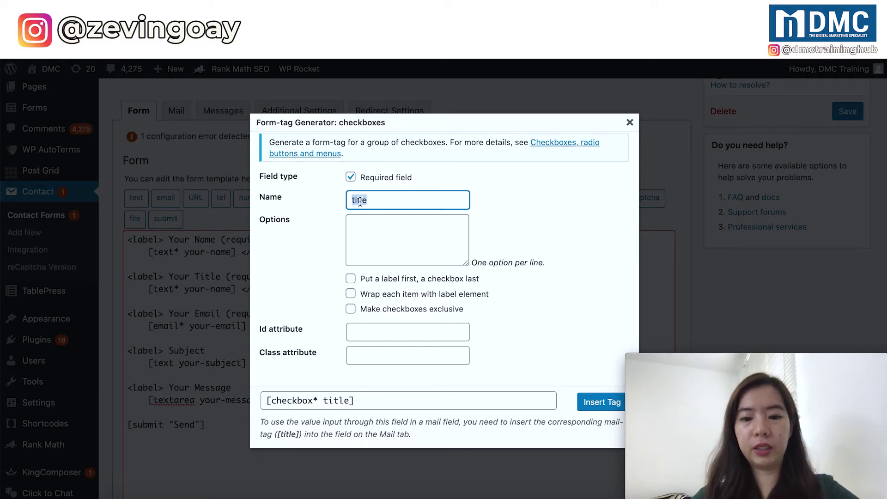
{"action": "type", "text": "miss"}
{"action": "left_click", "coordinate": [323, 238]}
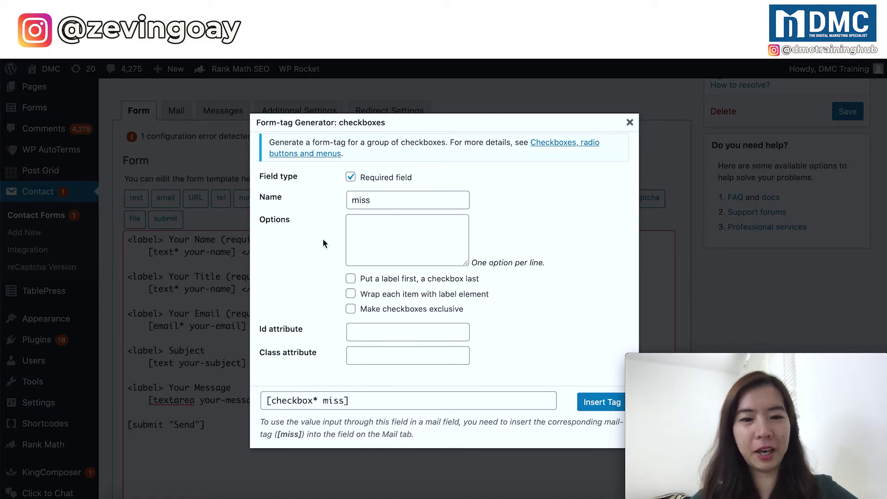
{"action": "double_click", "coordinate": [354, 201]}
{"action": "type", "text": "title"}
{"action": "left_click", "coordinate": [332, 252]}
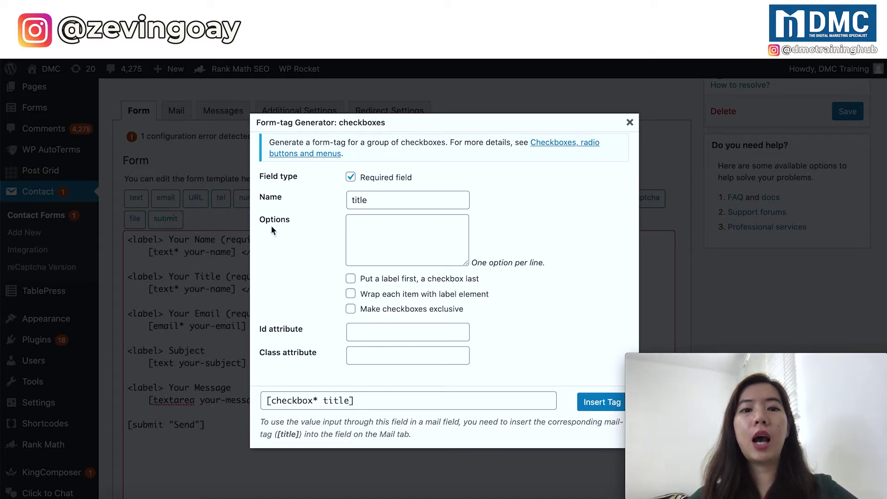
- Try out the Workshop checkboxes on the published form to see how several options can be ticked
{"action": "left_click", "coordinate": [379, 220]}
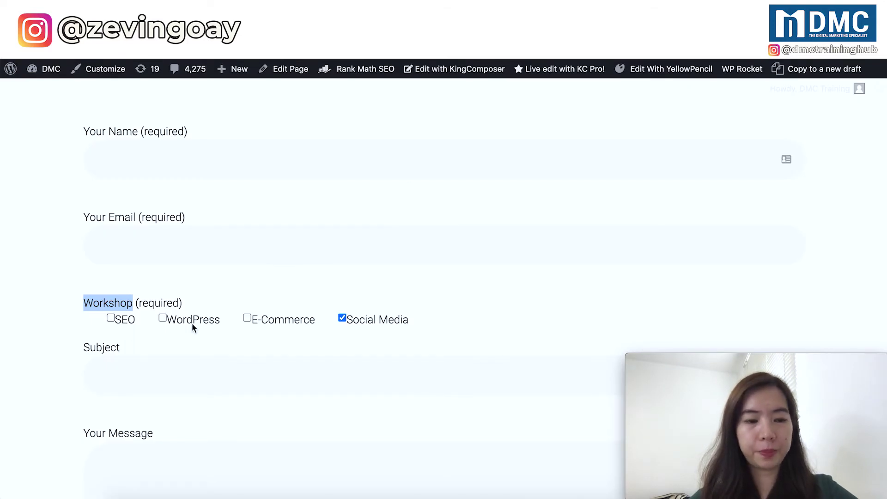
{"action": "key", "text": "Tab"}
{"action": "key", "text": "space"}
{"action": "key", "text": "space"}
{"action": "left_click", "coordinate": [247, 318]}
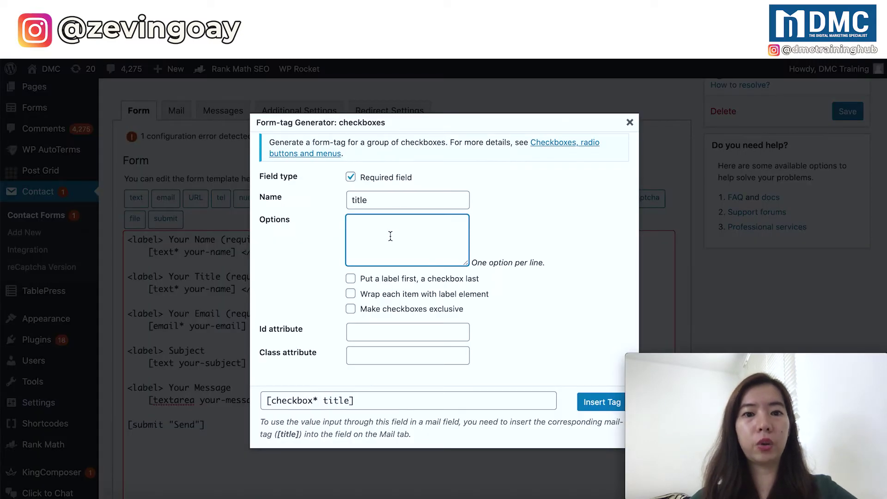
- Enter Mr, Mrs, Miss and Others as the options of the title checkboxes tag, one per line
{"action": "type", "text": "Mr"}
{"action": "key", "text": "Return"}
{"action": "type", "text": "Mrs"}
{"action": "key", "text": "Return"}
{"action": "type", "text": "Miss"}
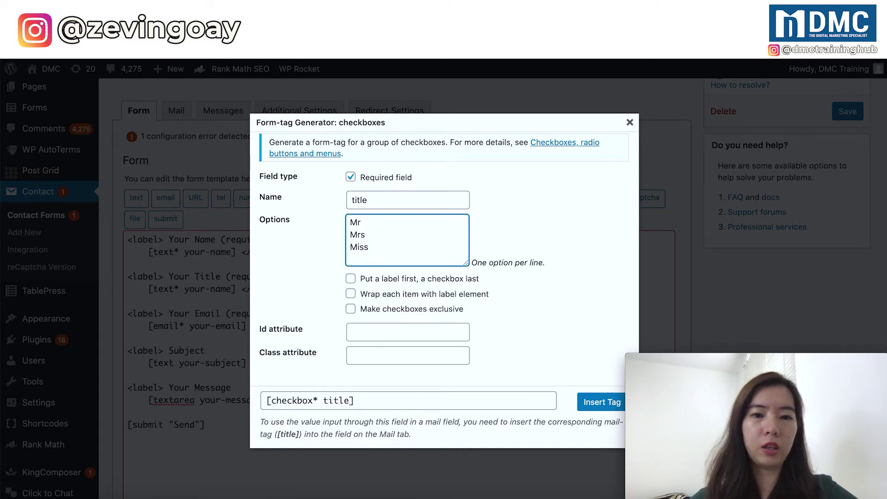
{"action": "key", "text": "Return"}
{"action": "type", "text": "Other"}
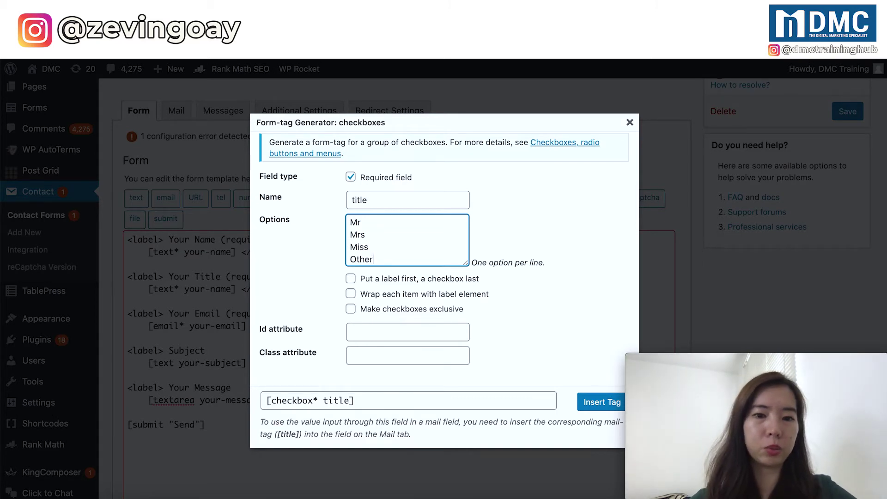
{"action": "type", "text": "s"}
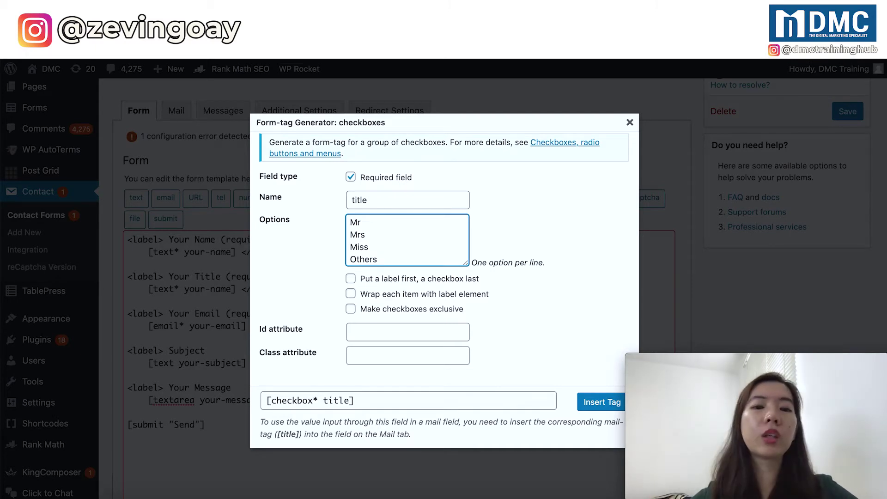
{"action": "left_click", "coordinate": [308, 298]}
{"action": "left_click", "coordinate": [519, 238]}
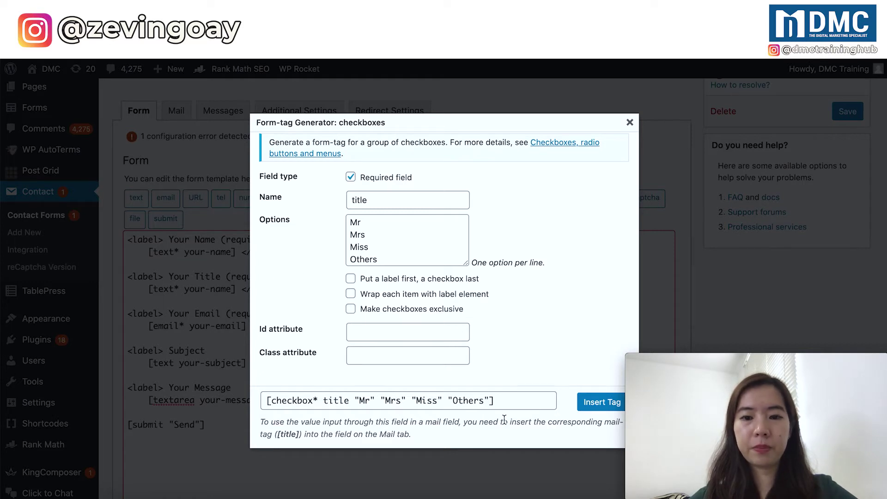
- Copy the generated title checkbox tag and paste it over the old text tag in the Your Title block
{"action": "left_click", "coordinate": [367, 400]}
{"action": "left_click", "coordinate": [479, 369]}
{"action": "left_click_drag", "start_coordinate": [530, 399], "coordinate": [264, 399]}
{"action": "key", "text": "ctrl+c"}
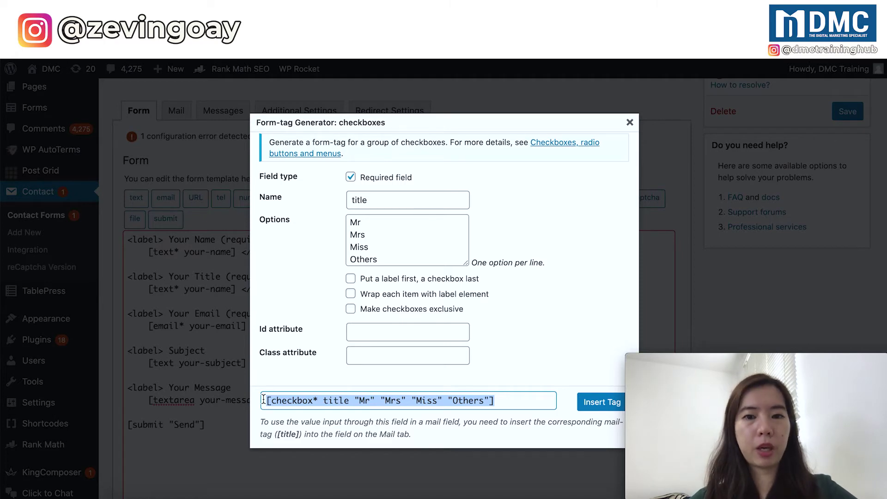
{"action": "left_click", "coordinate": [630, 122]}
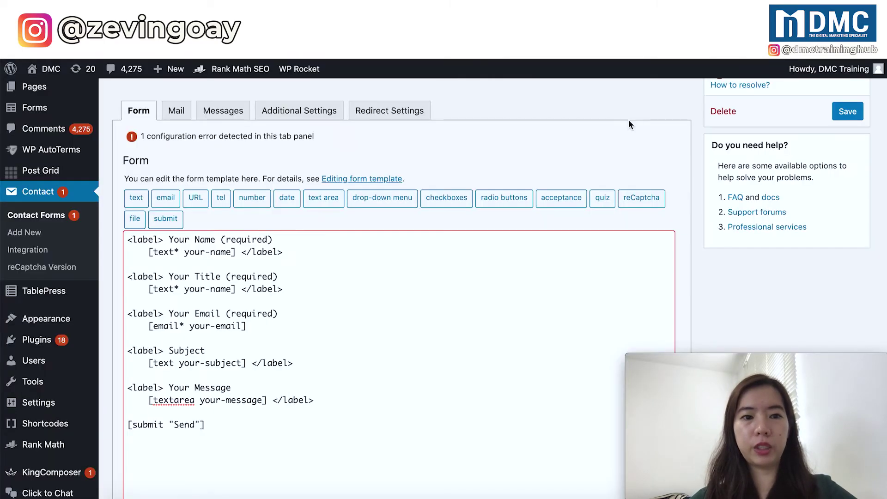
{"action": "left_click_drag", "start_coordinate": [236, 289], "coordinate": [143, 293]}
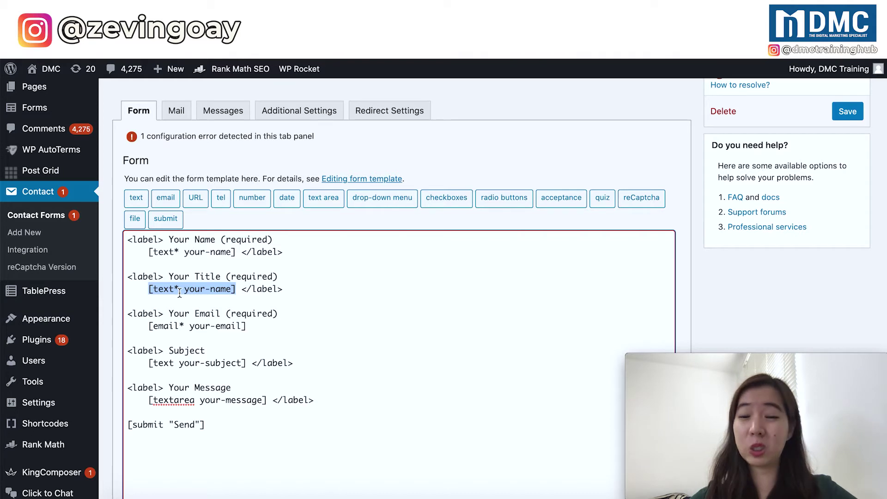
{"action": "key", "text": "ctrl+v"}
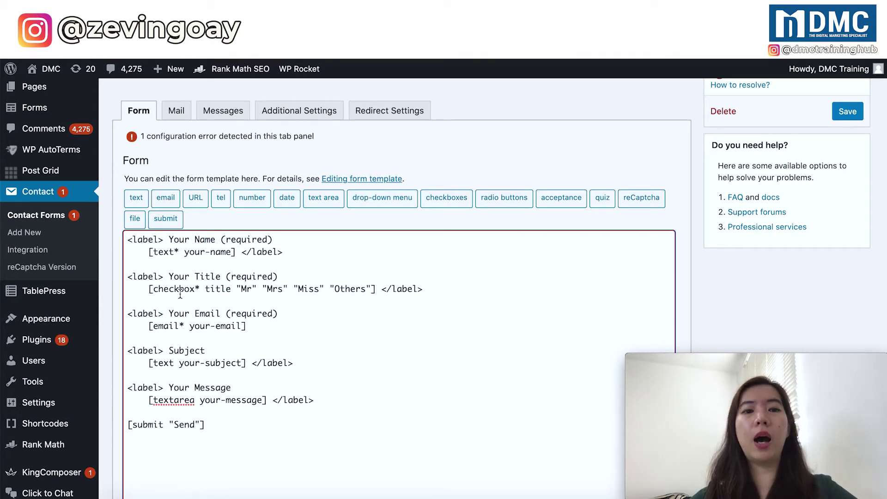
- Save the contact form and update the Demo Page that contains its shortcode
{"action": "scroll", "coordinate": [185, 341], "scroll_direction": "down", "scroll_amount": 5}
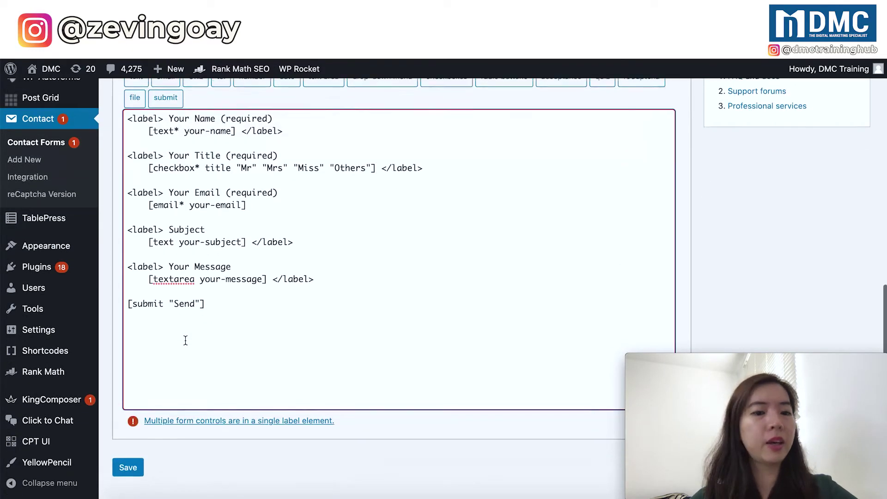
{"action": "left_click", "coordinate": [134, 456]}
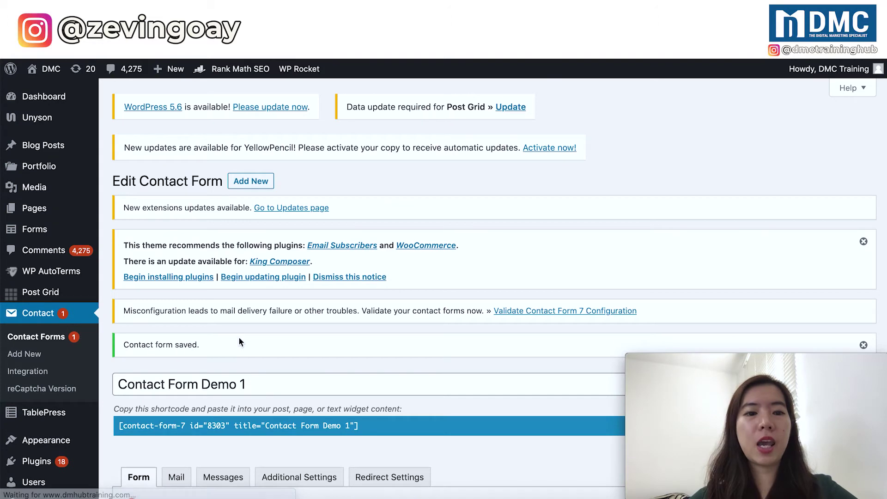
{"action": "scroll", "coordinate": [239, 336], "scroll_direction": "down", "scroll_amount": 5}
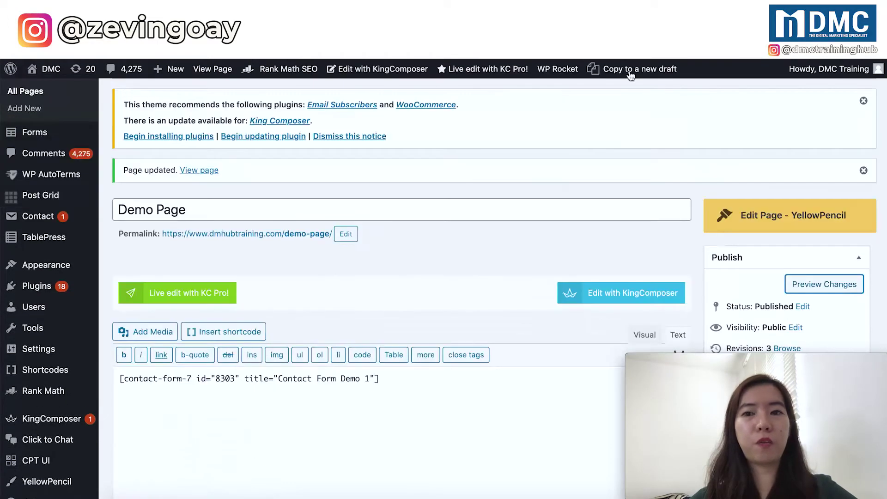
{"action": "scroll", "coordinate": [764, 239], "scroll_direction": "down", "scroll_amount": 3}
{"action": "scroll", "coordinate": [764, 240], "scroll_direction": "down", "scroll_amount": 2}
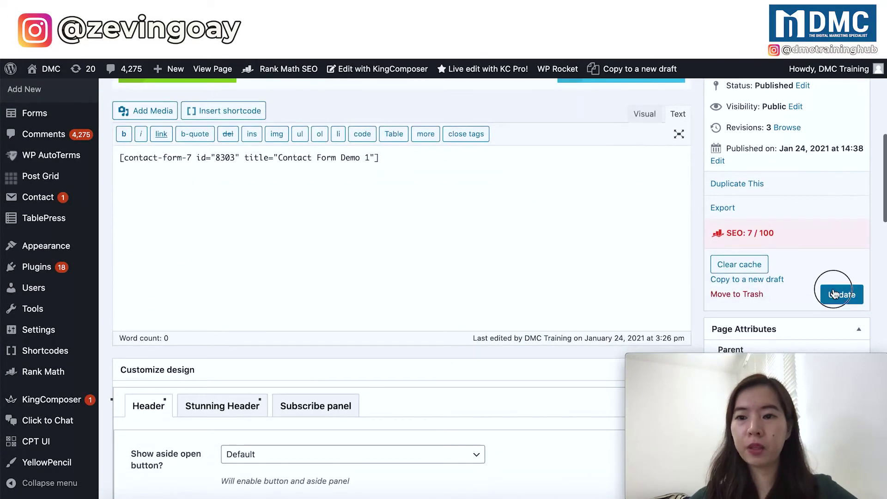
{"action": "left_click", "coordinate": [836, 294]}
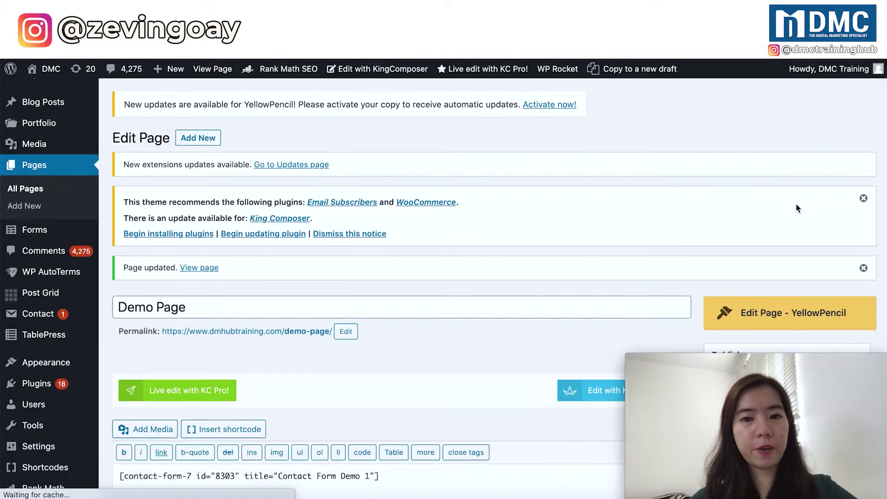
- Preview the Demo Page in a new tab, test the Your Title checkboxes by ticking Miss, and review the remaining fields
{"action": "scroll", "coordinate": [795, 208], "scroll_direction": "down", "scroll_amount": 5}
{"action": "right_click", "coordinate": [804, 225]}
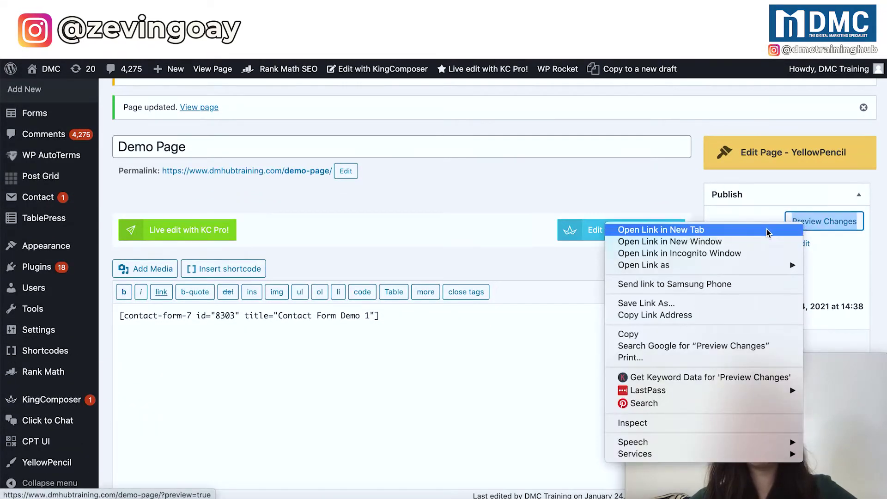
{"action": "left_click", "coordinate": [786, 171]}
{"action": "key", "text": "ctrl+Tab"}
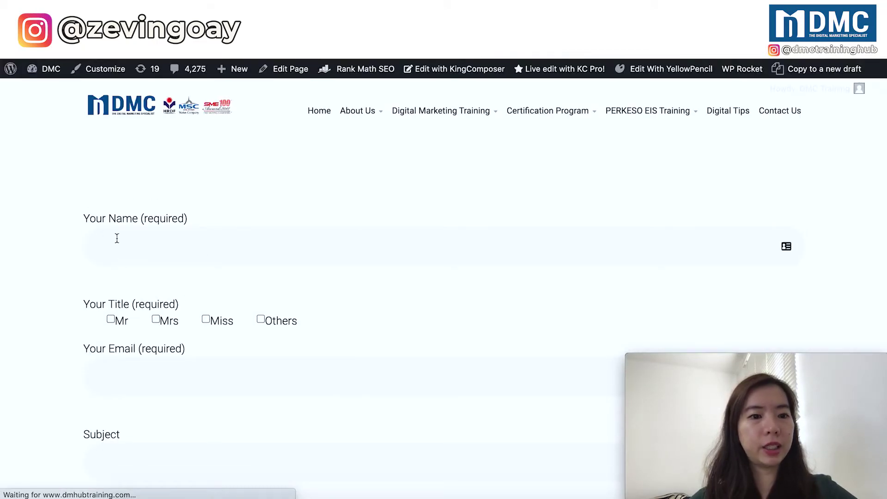
{"action": "left_click", "coordinate": [111, 319]}
{"action": "left_click", "coordinate": [111, 320]}
{"action": "left_click", "coordinate": [155, 320]}
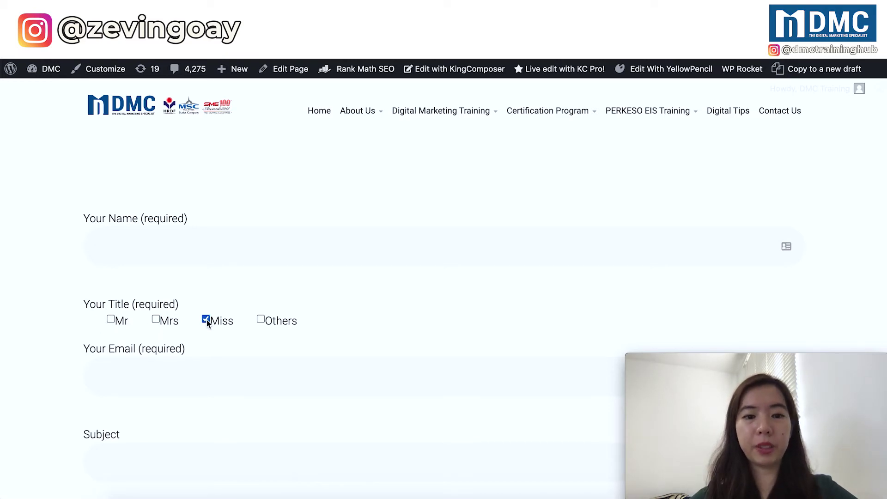
{"action": "scroll", "coordinate": [206, 320], "scroll_direction": "down", "scroll_amount": 5}
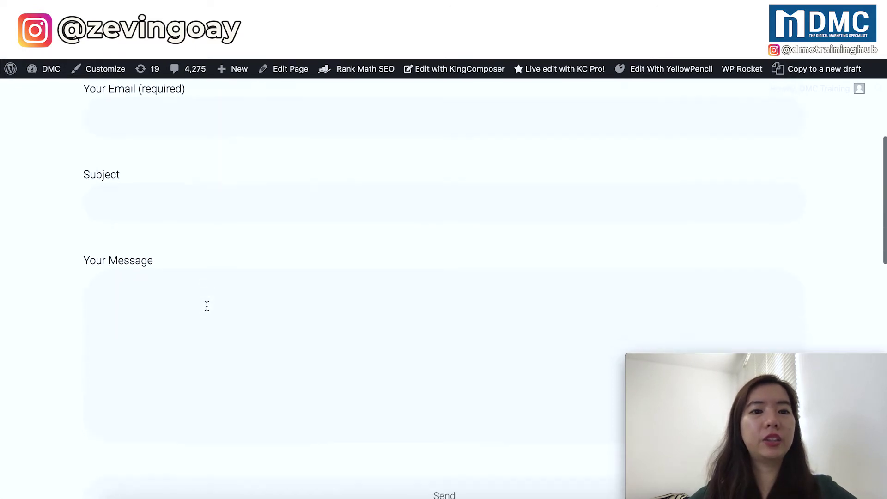
{"action": "scroll", "coordinate": [206, 306], "scroll_direction": "down", "scroll_amount": 2}
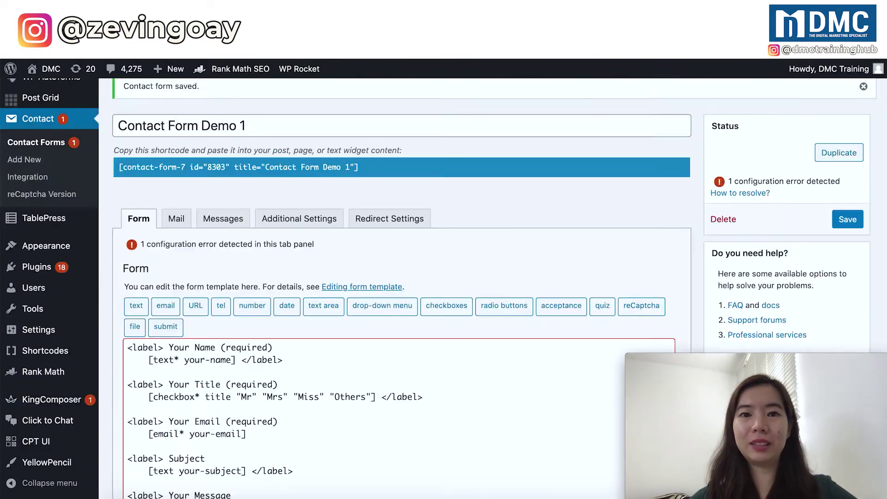
- Delete the whole Your Title block and its extra blank lines from the form template
{"action": "scroll", "coordinate": [277, 344], "scroll_direction": "down", "scroll_amount": 1}
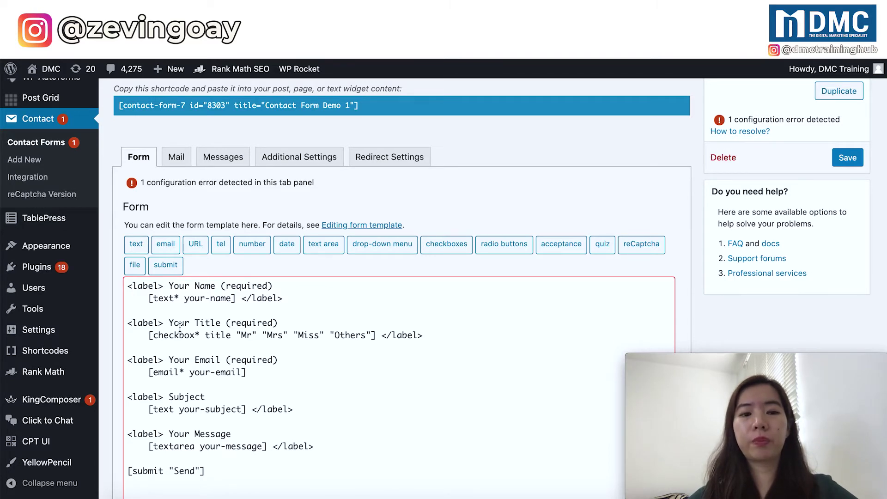
{"action": "left_click_drag", "start_coordinate": [424, 335], "coordinate": [139, 320]}
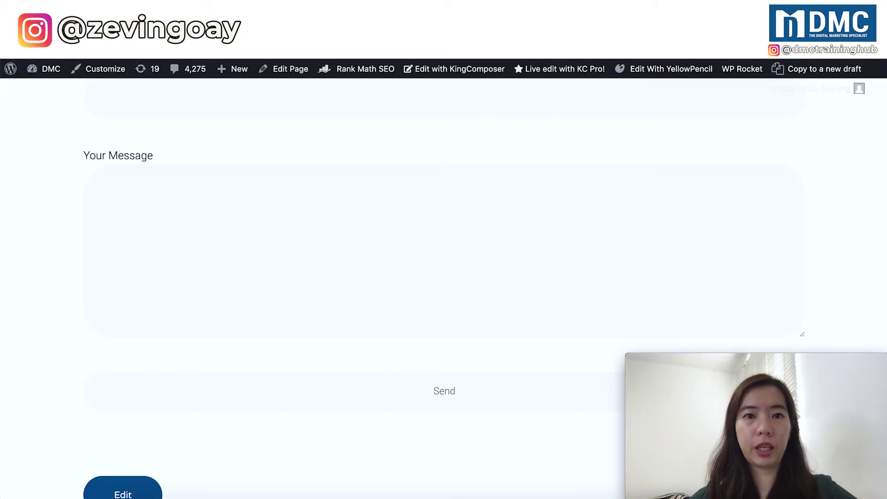
{"action": "scroll", "coordinate": [293, 212], "scroll_direction": "up", "scroll_amount": 5}
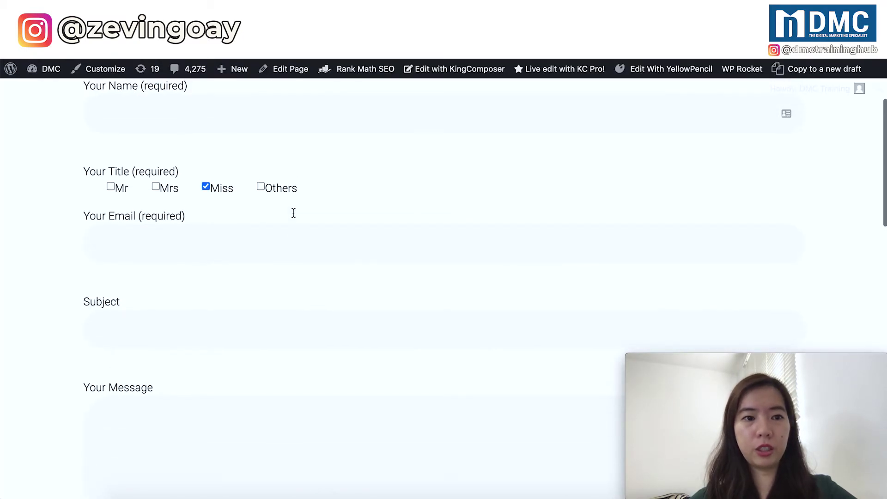
{"action": "scroll", "coordinate": [294, 212], "scroll_direction": "down", "scroll_amount": 4}
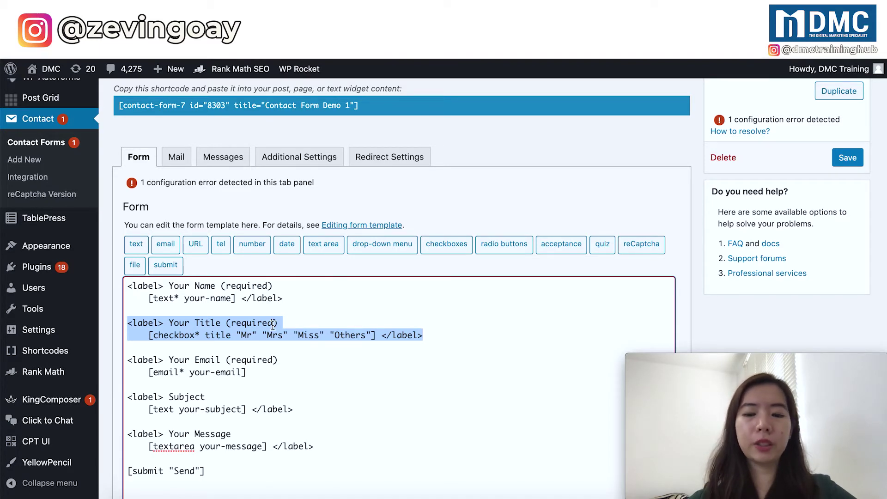
{"action": "key", "text": "BackSpace"}
{"action": "key", "text": "BackSpace"}
{"action": "key", "text": "BackSpace"}
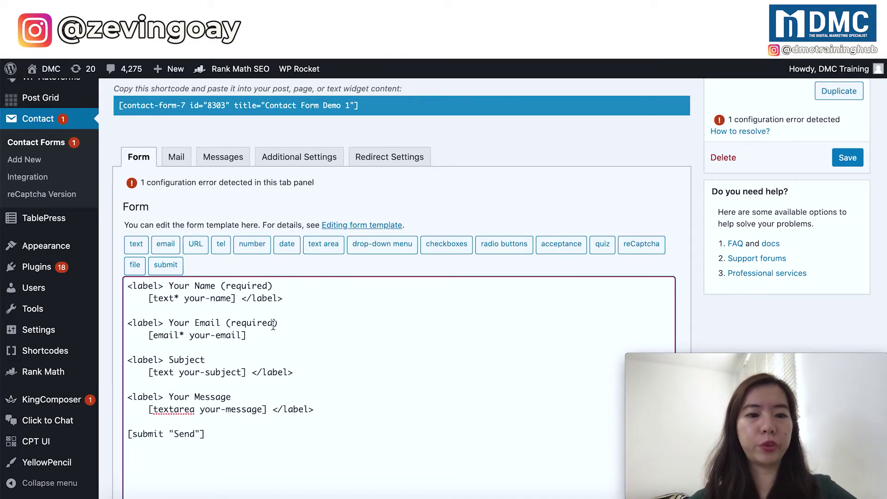
- Duplicate the Your Message block above the submit tag and clear the label text of the copy
{"action": "scroll", "coordinate": [367, 380], "scroll_direction": "down", "scroll_amount": 2}
{"action": "left_click", "coordinate": [322, 359]}
{"action": "left_click_drag", "start_coordinate": [322, 359], "coordinate": [128, 347]}
{"action": "key", "text": "super+c"}
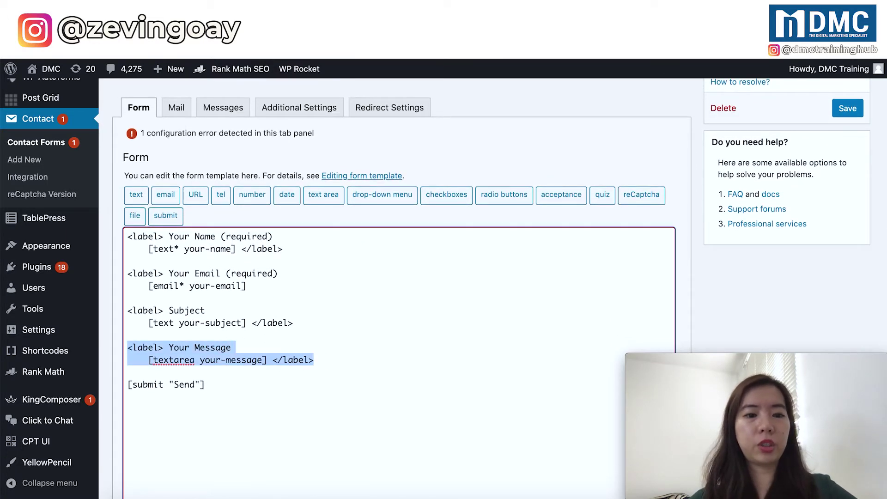
{"action": "left_click", "coordinate": [128, 372]}
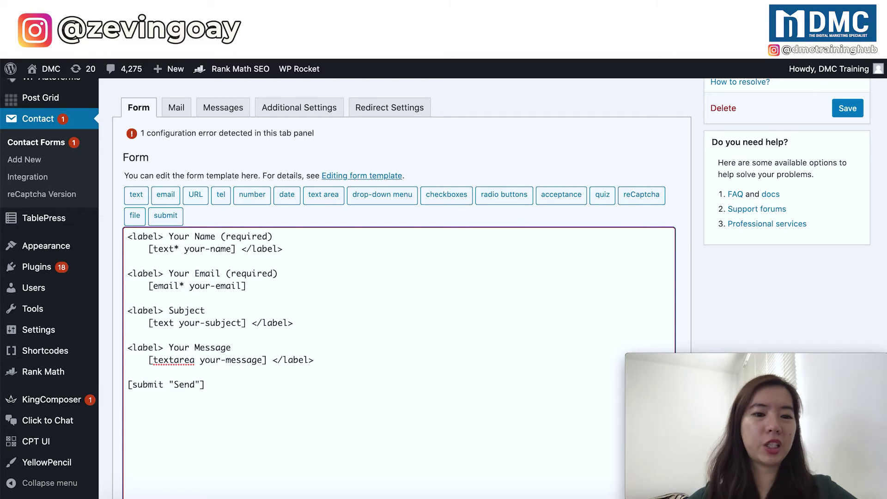
{"action": "key", "text": "Return"}
{"action": "key", "text": "Return"}
{"action": "key", "text": "Up"}
{"action": "key", "text": "super+v"}
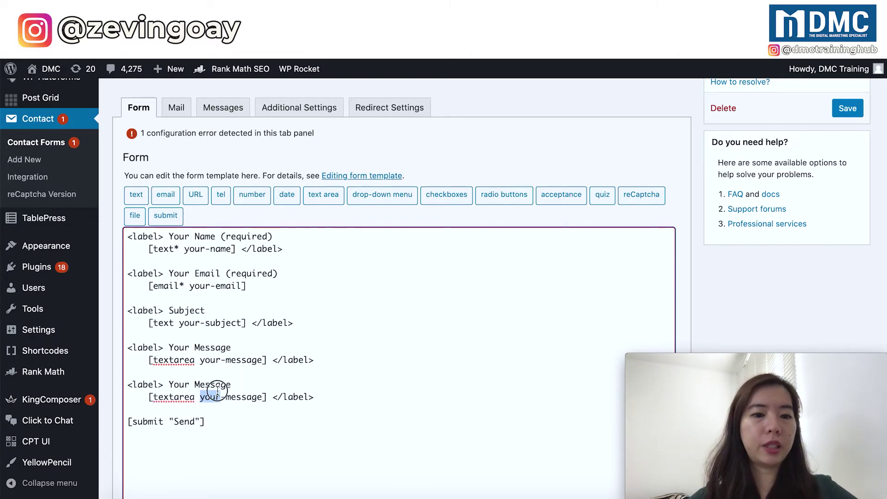
{"action": "left_click_drag", "start_coordinate": [231, 384], "coordinate": [165, 385]}
{"action": "key", "text": "BackSpace"}
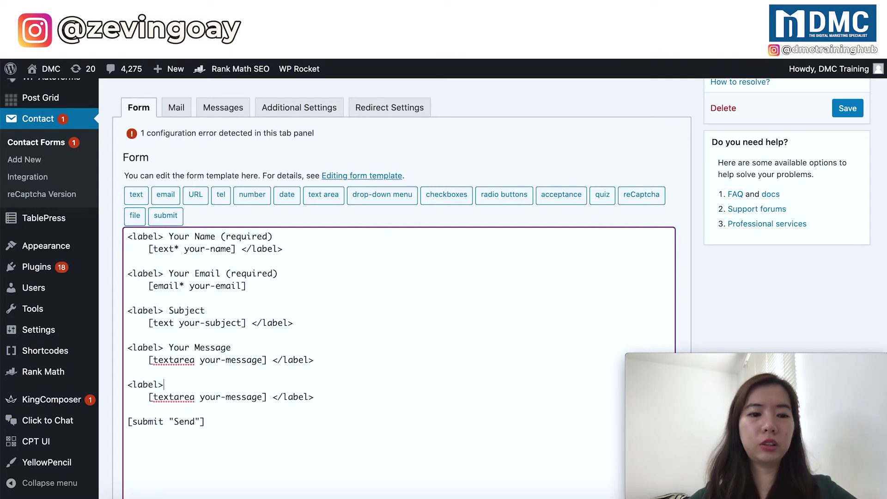
- Select the duplicated block's textarea tag and set up a required checkboxes form-tag named "Terms"
{"action": "left_click_drag", "start_coordinate": [149, 396], "coordinate": [268, 399]}
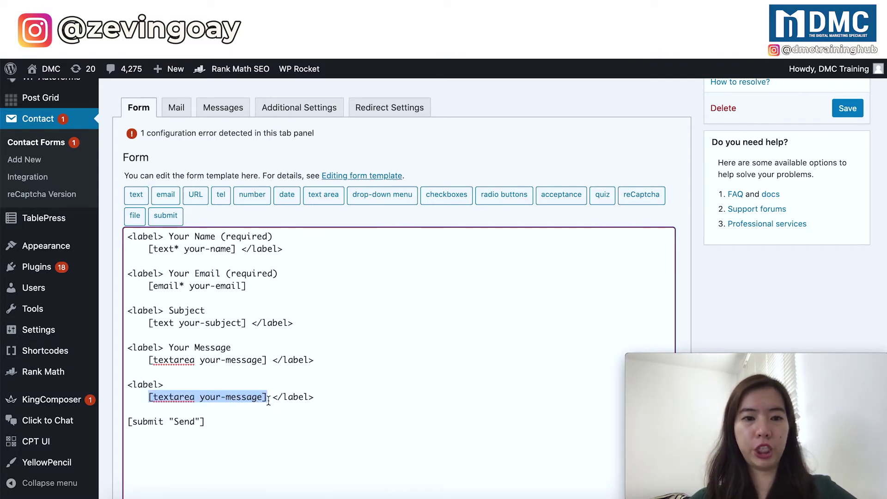
{"action": "left_click", "coordinate": [454, 202]}
{"action": "left_click", "coordinate": [387, 179]}
{"action": "key", "text": "Tab"}
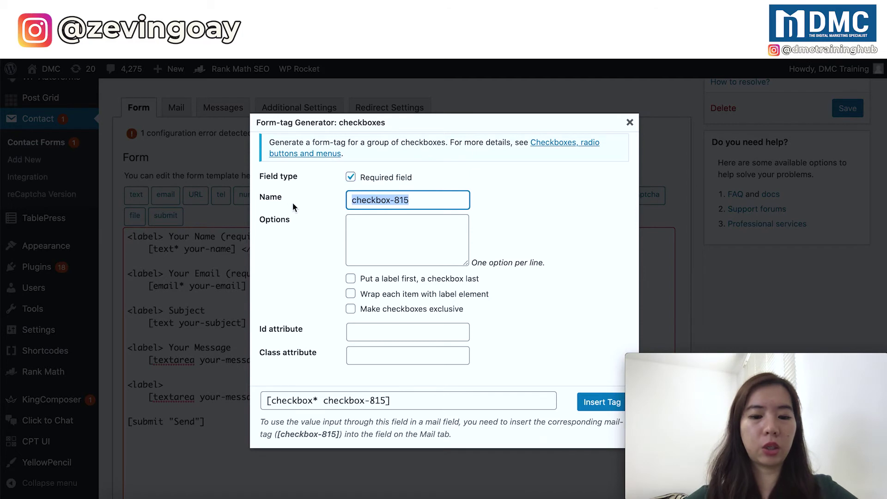
{"action": "type", "text": "T&C"}
{"action": "left_click", "coordinate": [334, 259]}
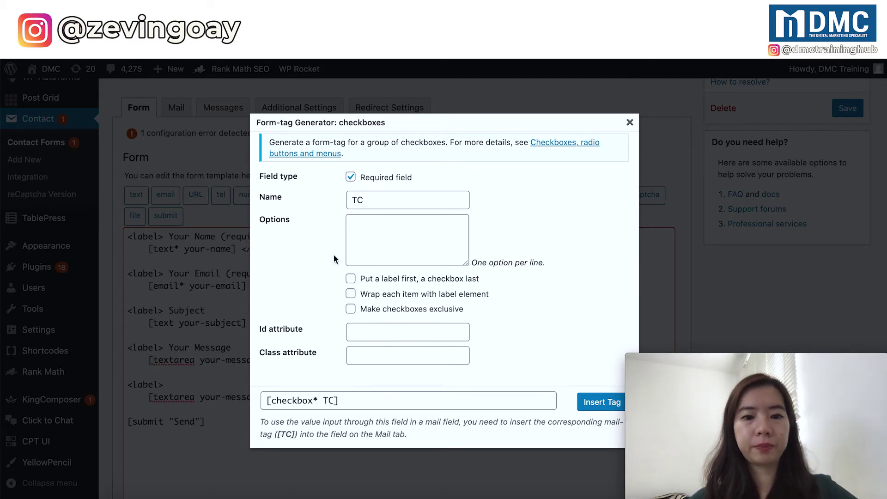
{"action": "double_click", "coordinate": [367, 203]}
{"action": "type", "text": "Terms"}
{"action": "key", "text": "Tab"}
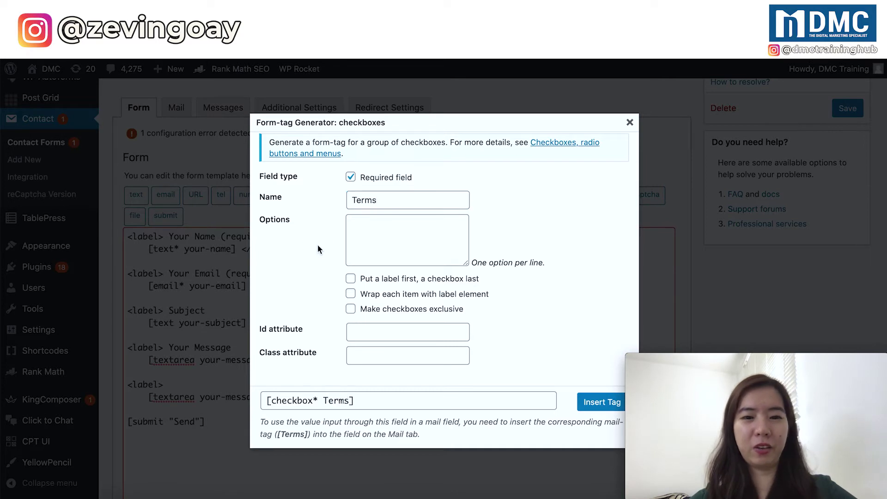
- Enter "I have read the terms & conditions, and I am aware with the products & services being provided by DMC." as the Terms option
{"action": "type", "text": "I"}
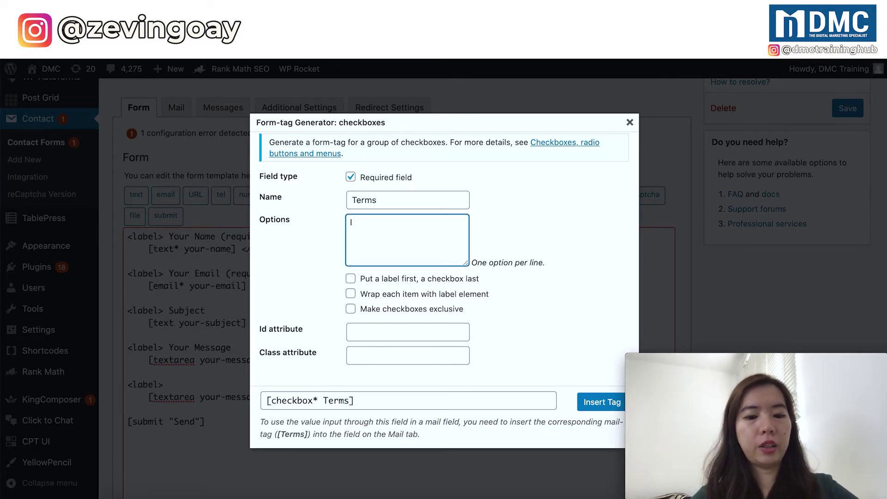
{"action": "type", "text": " agree"}
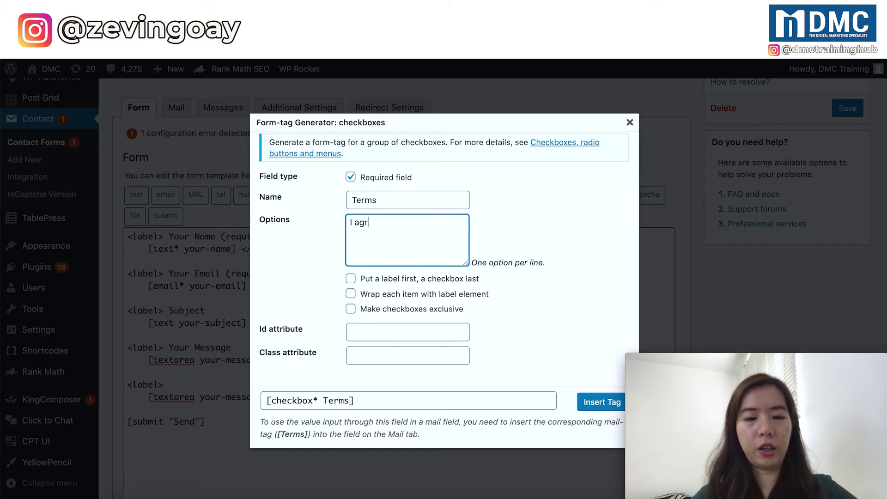
{"action": "key", "text": "BackSpace"}
{"action": "key", "text": "BackSpace"}
{"action": "key", "text": "BackSpace"}
{"action": "key", "text": "BackSpace"}
{"action": "key", "text": "BackSpace"}
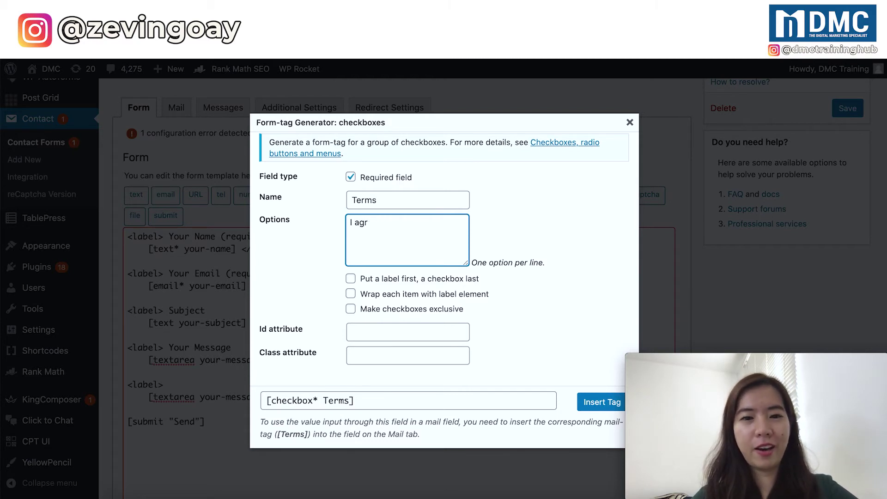
{"action": "type", "text": "have re"}
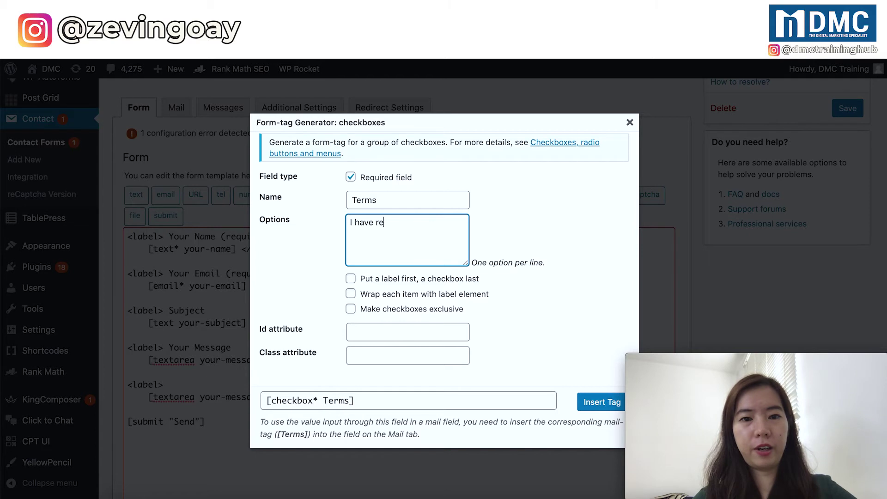
{"action": "type", "text": "ad the terms"}
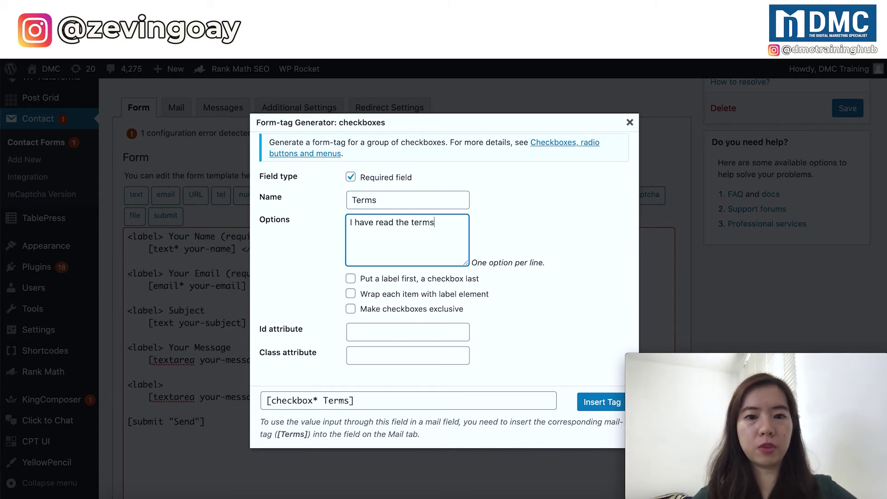
{"action": "type", "text": " & condi"}
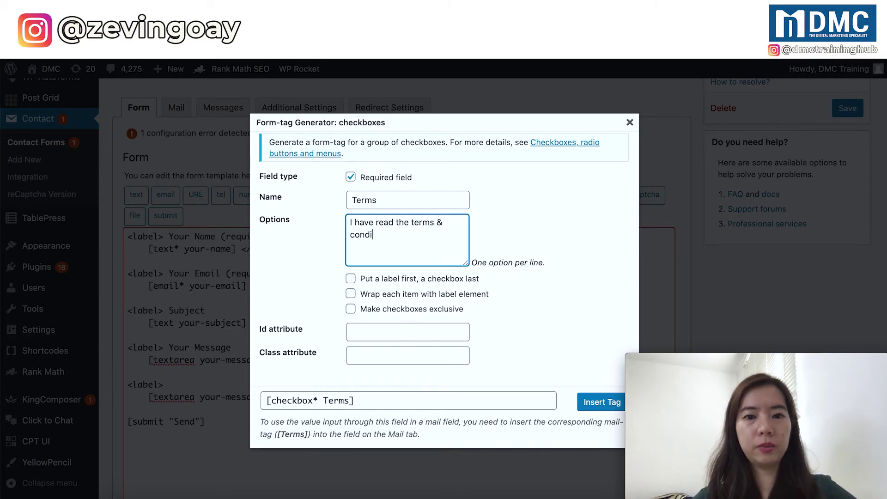
{"action": "type", "text": "tions, and"}
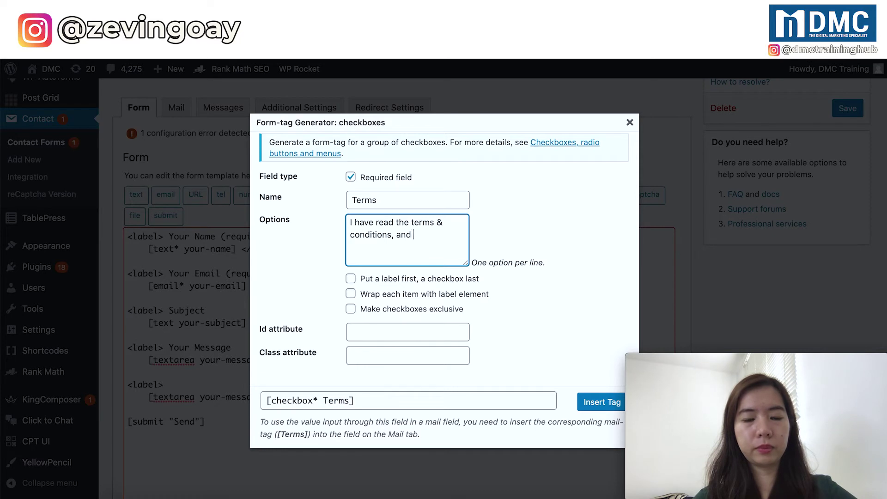
{"action": "type", "text": " I am aware"}
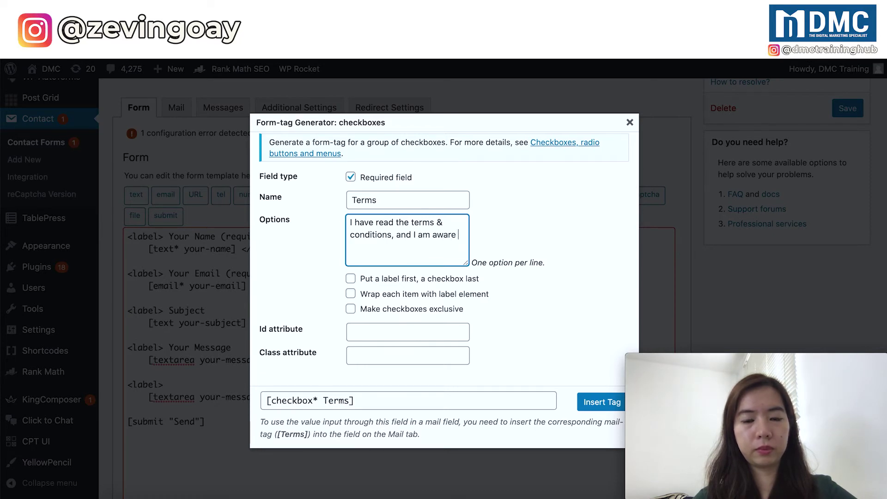
{"action": "type", "text": " with the "}
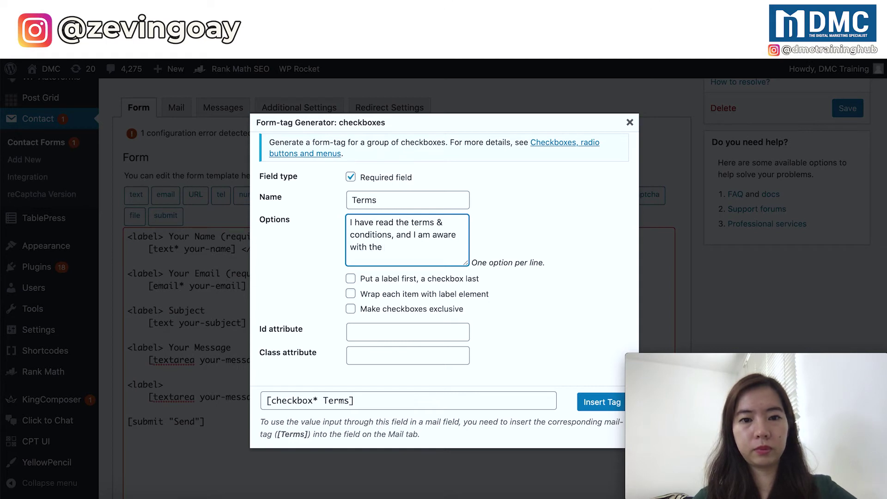
{"action": "type", "text": "products & server"}
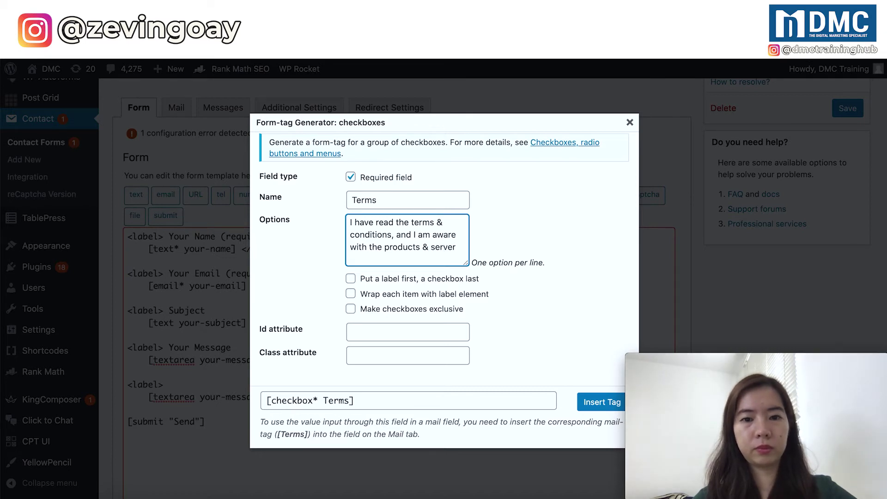
{"action": "key", "text": "BackSpace"}
{"action": "key", "text": "BackSpace"}
{"action": "type", "text": "ices"}
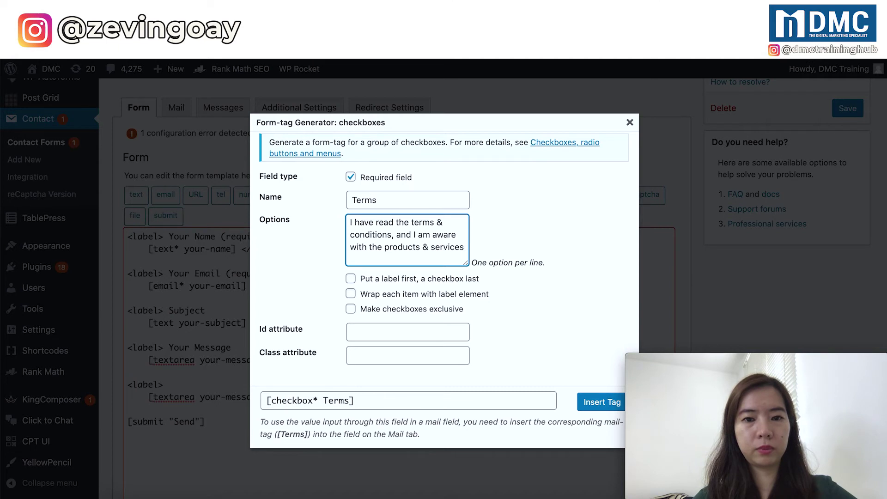
{"action": "type", "text": " being provi"}
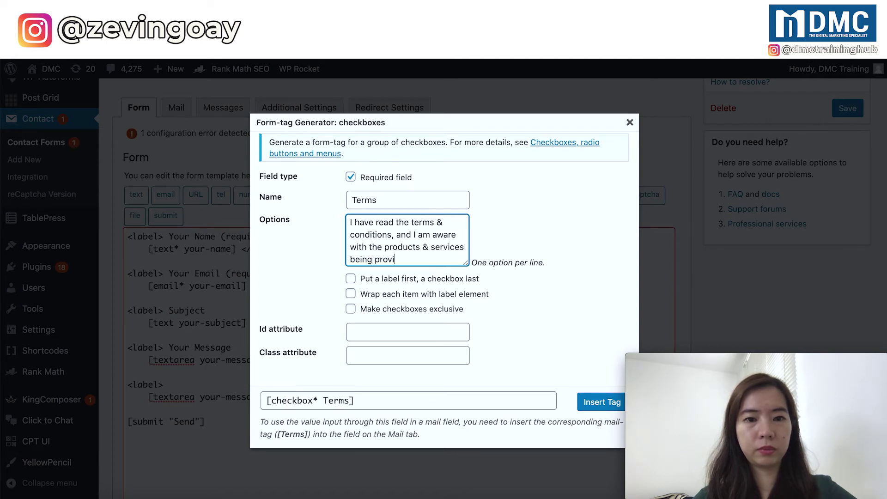
{"action": "type", "text": "ded by DMC>"}
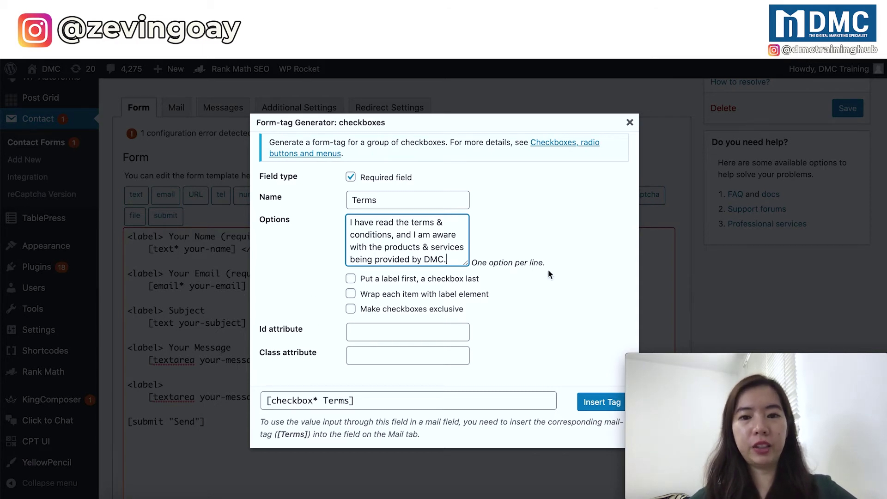
{"action": "left_click", "coordinate": [304, 304]}
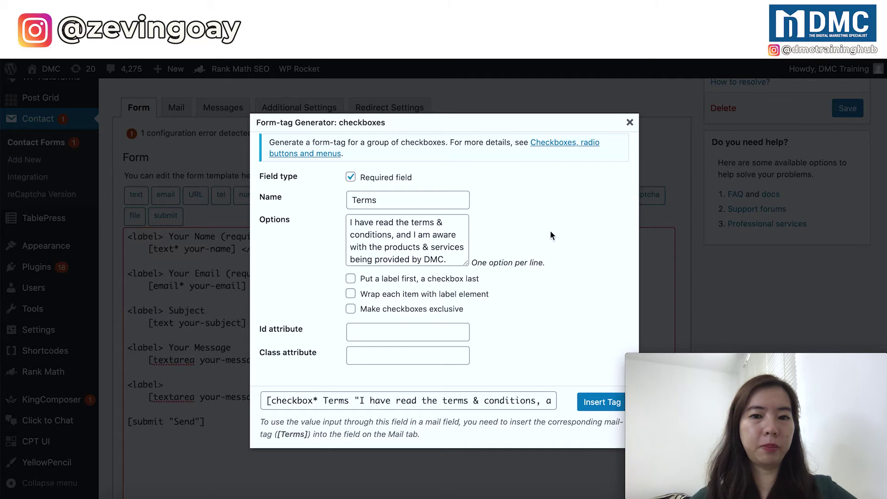
- Replace the textarea tag in the unlabelled block above the submit tag with the generated required Terms checkbox tag and save the form
{"action": "left_click", "coordinate": [451, 402]}
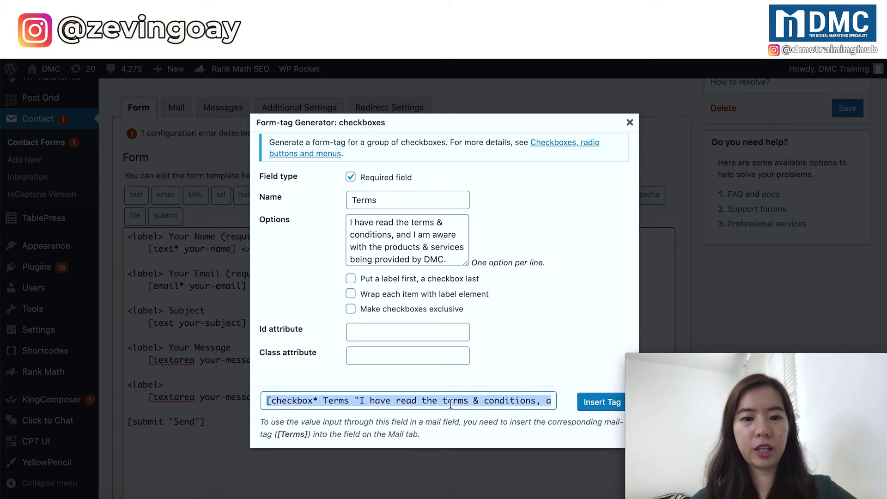
{"action": "left_click", "coordinate": [630, 123]}
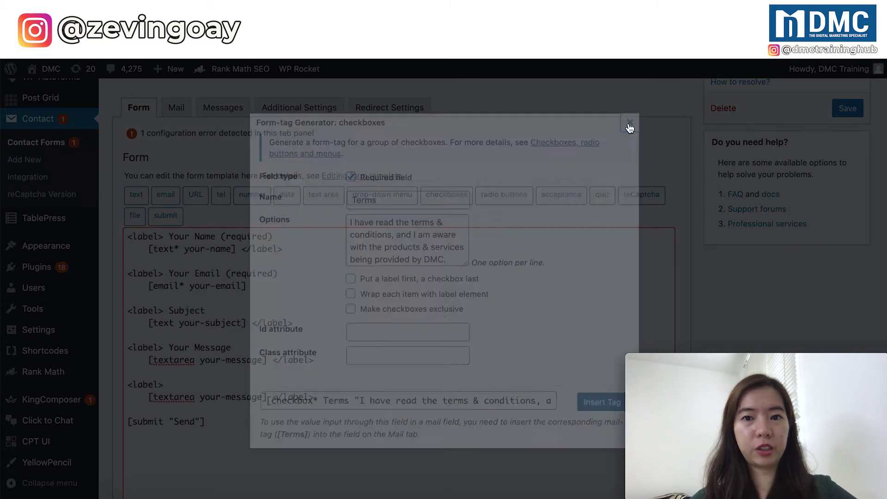
{"action": "left_click_drag", "start_coordinate": [267, 398], "coordinate": [142, 397]}
{"action": "type", "text": "[checkbox* Terms \"I have read the terms & conditions, and I am aware with the products & services being provided by DMC.\"]"}
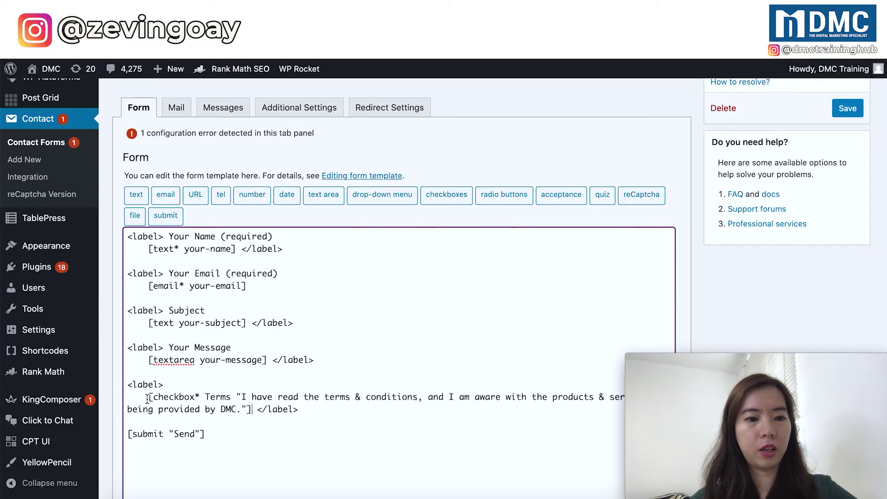
{"action": "scroll", "coordinate": [112, 455], "scroll_direction": "down", "scroll_amount": 5}
{"action": "left_click", "coordinate": [127, 437]}
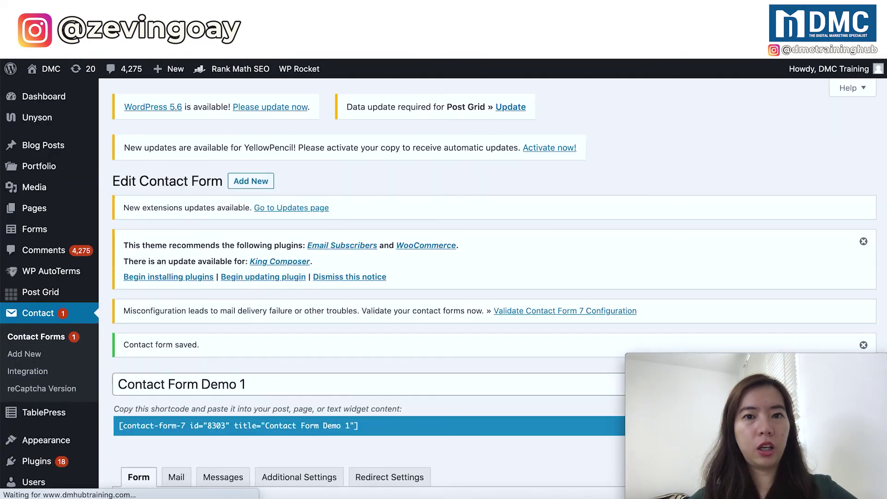
- Switch to the Demo Page editor, update the page and preview its changes
{"action": "left_click", "coordinate": [496, 59]}
{"action": "scroll", "coordinate": [735, 261], "scroll_direction": "down", "scroll_amount": 4}
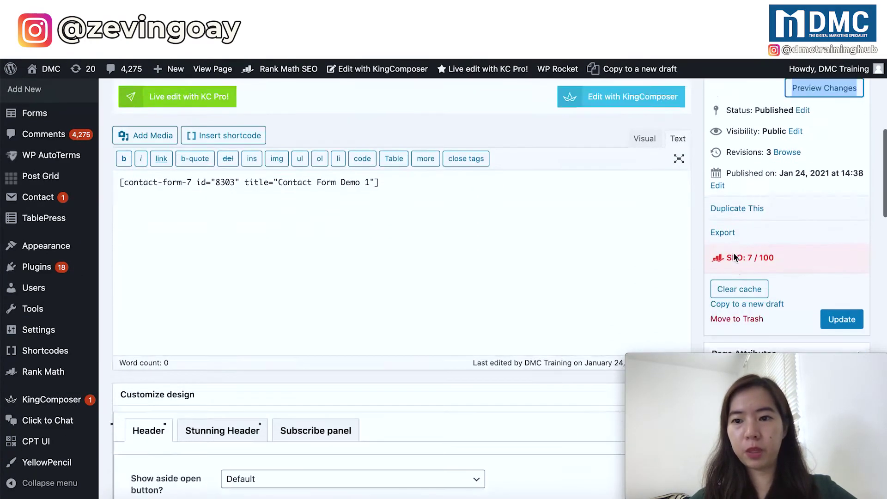
{"action": "left_click", "coordinate": [825, 266]}
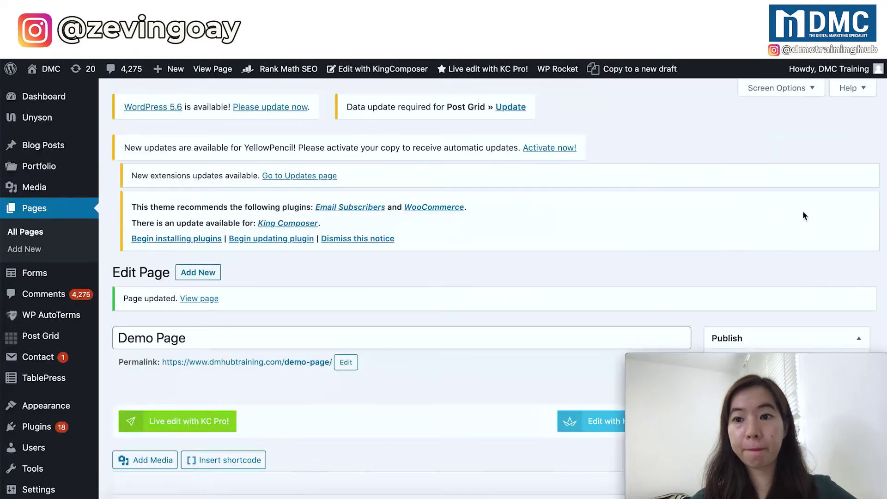
{"action": "scroll", "coordinate": [804, 265], "scroll_direction": "down", "scroll_amount": 3}
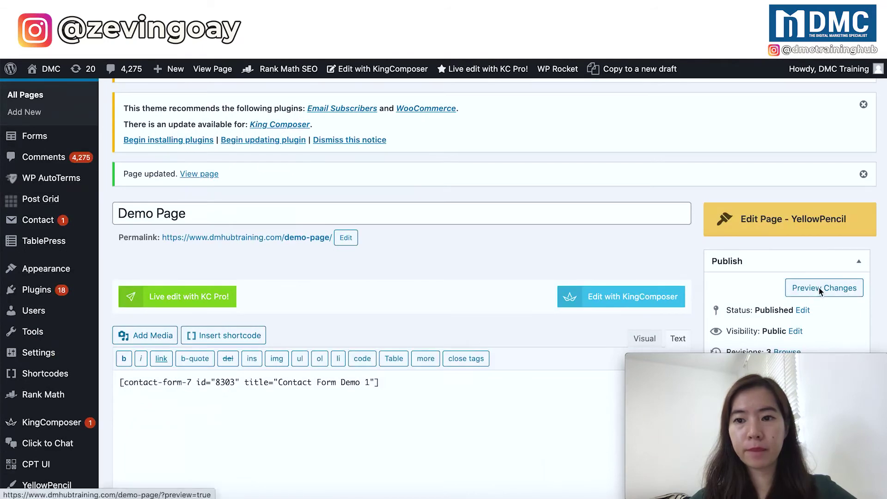
{"action": "left_click", "coordinate": [821, 287]}
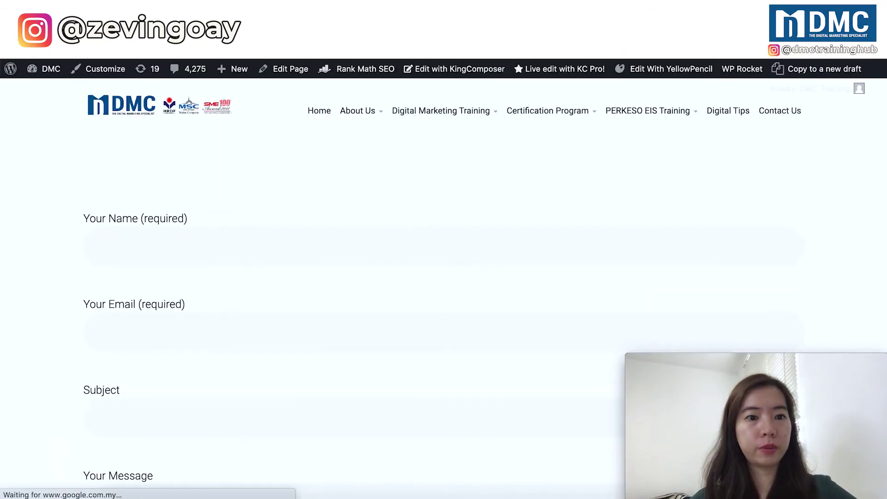
- Review the form fields in the preview and test the terms agreement checkbox above the Send button by ticking it
{"action": "scroll", "coordinate": [350, 359], "scroll_direction": "down", "scroll_amount": 2}
{"action": "scroll", "coordinate": [350, 360], "scroll_direction": "down", "scroll_amount": 2}
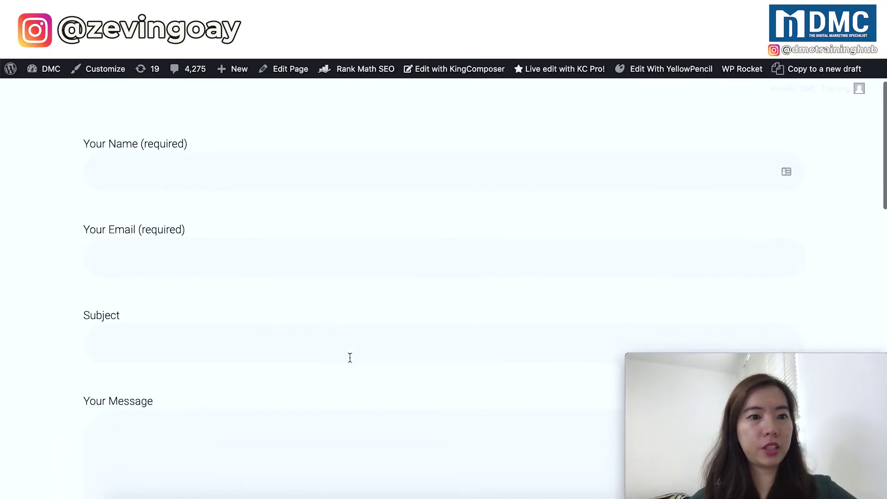
{"action": "scroll", "coordinate": [138, 286], "scroll_direction": "down", "scroll_amount": 6}
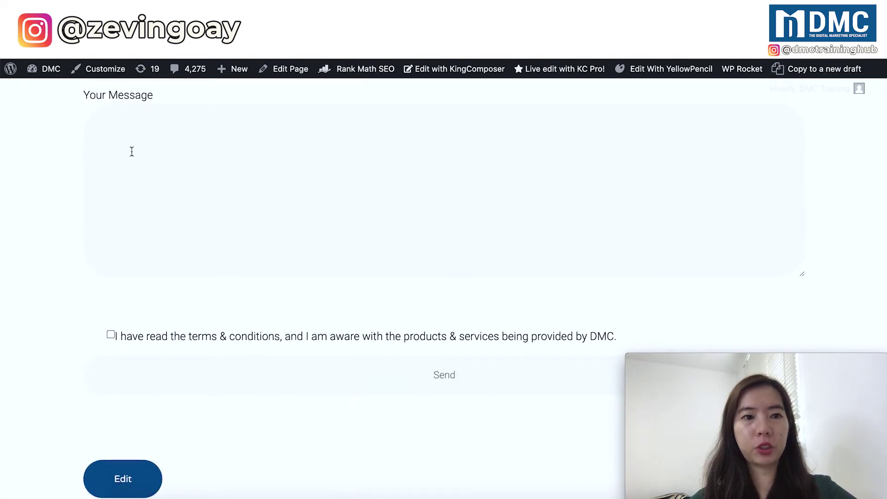
{"action": "left_click", "coordinate": [111, 335]}
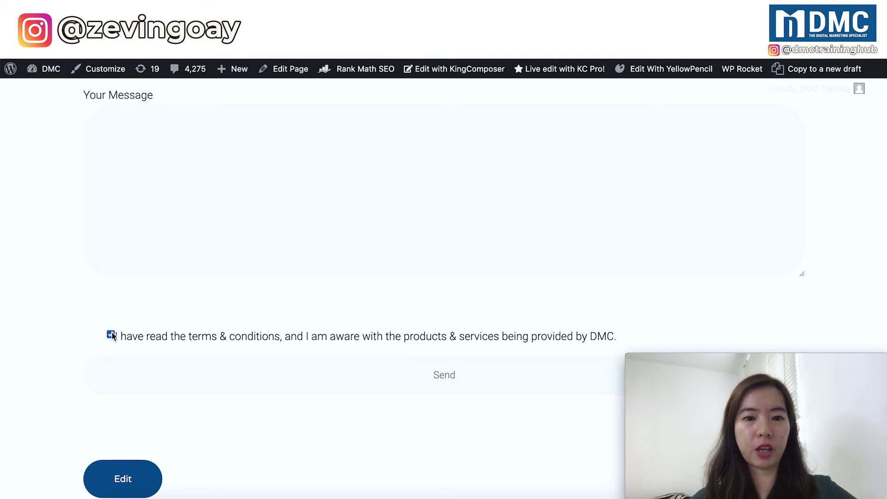
{"action": "scroll", "coordinate": [112, 336], "scroll_direction": "down", "scroll_amount": 2}
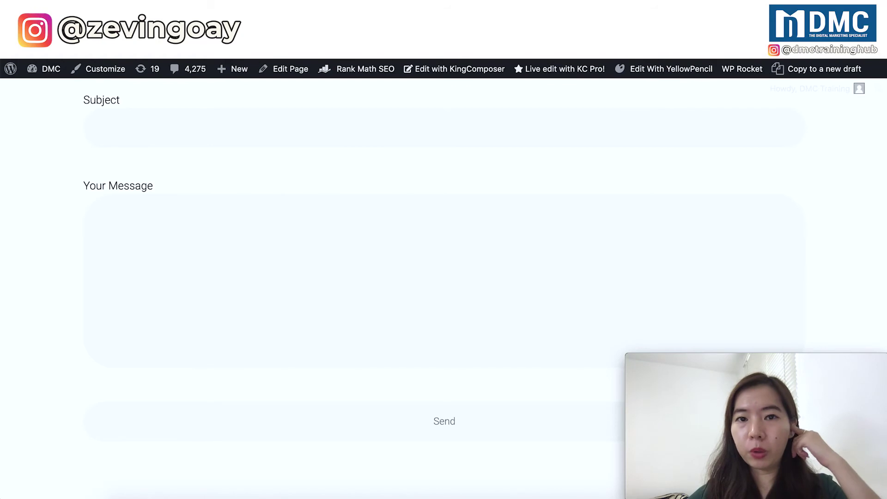
{"action": "scroll", "coordinate": [365, 263], "scroll_direction": "down", "scroll_amount": 3}
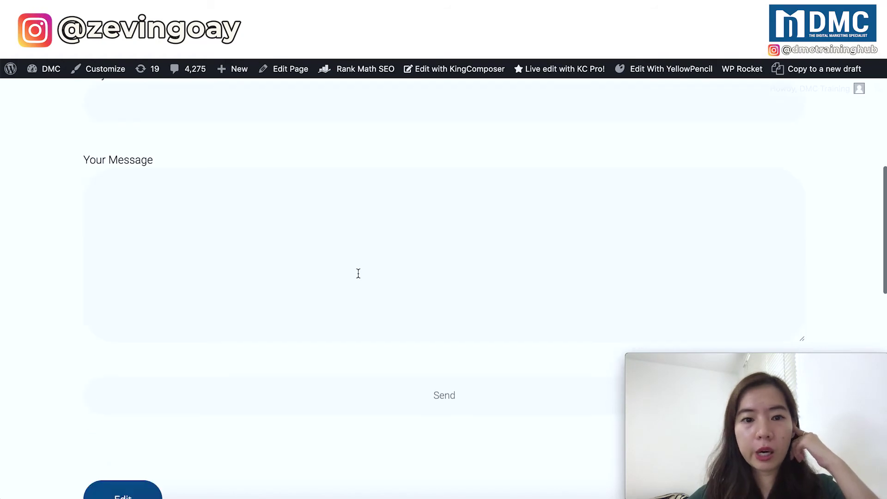
{"action": "scroll", "coordinate": [370, 264], "scroll_direction": "up", "scroll_amount": 4}
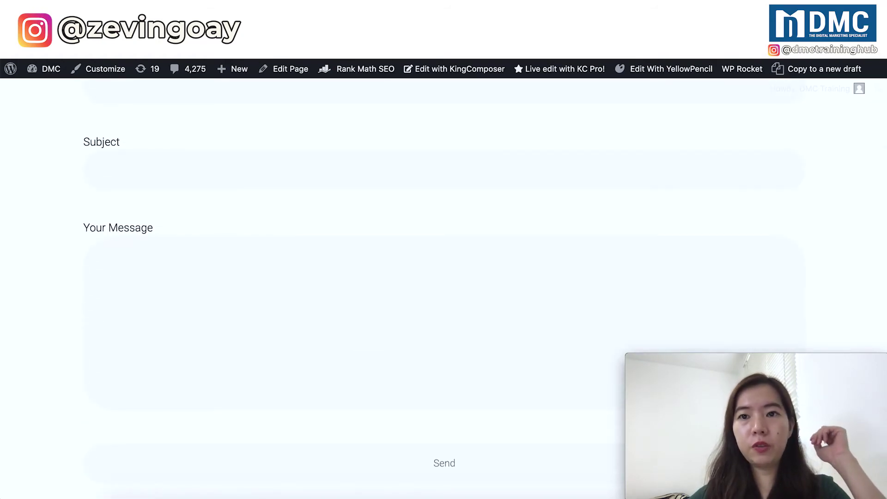
{"action": "scroll", "coordinate": [350, 263], "scroll_direction": "down", "scroll_amount": 4}
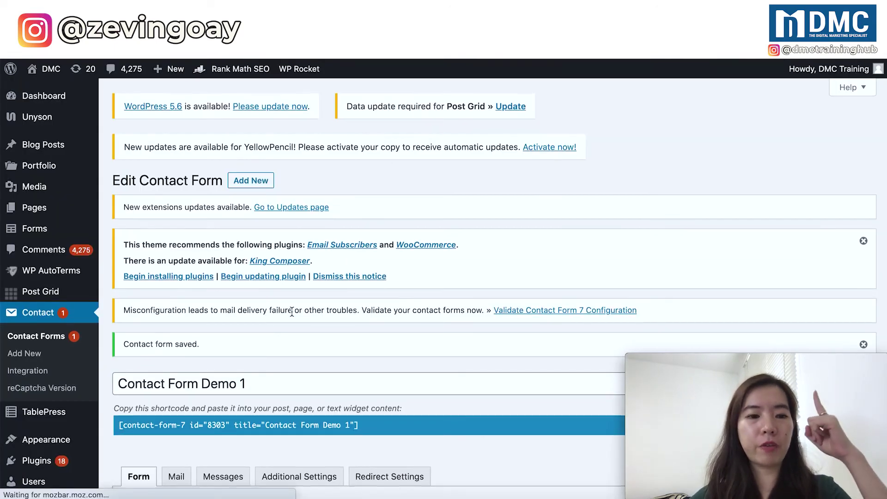
- Check the available mail-tags in the form's mail template, and reload the Demo Page preview to view the form
{"action": "scroll", "coordinate": [292, 313], "scroll_direction": "down", "scroll_amount": 6}
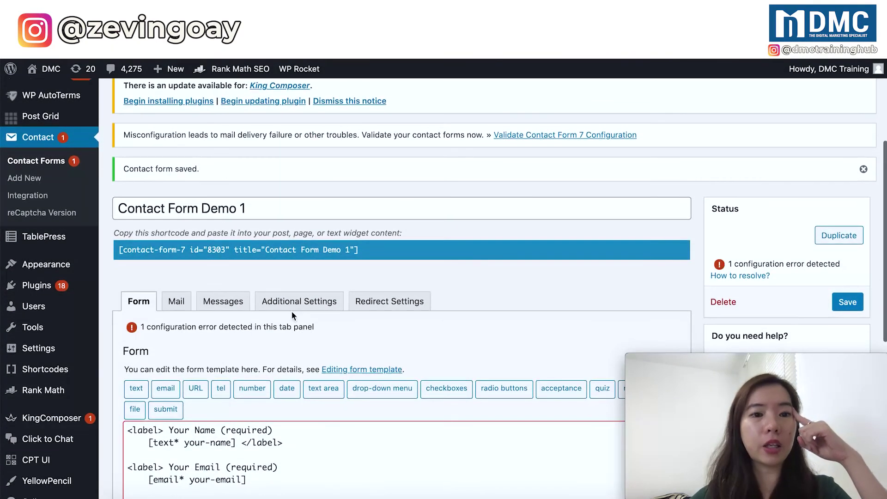
{"action": "scroll", "coordinate": [292, 313], "scroll_direction": "down", "scroll_amount": 2}
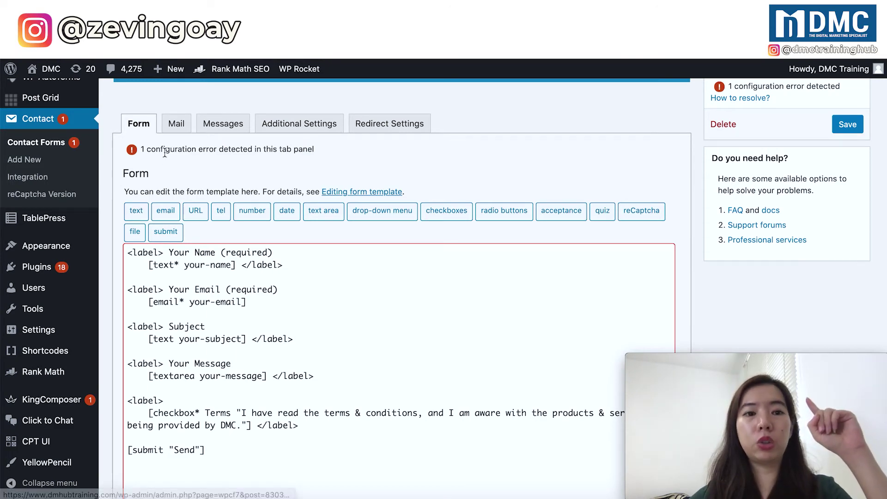
{"action": "left_click", "coordinate": [174, 132]}
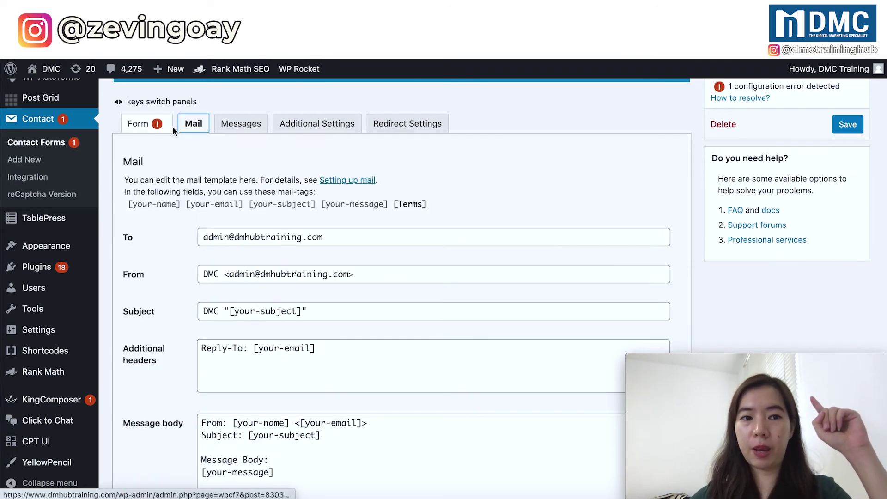
{"action": "scroll", "coordinate": [170, 264], "scroll_direction": "down", "scroll_amount": 1}
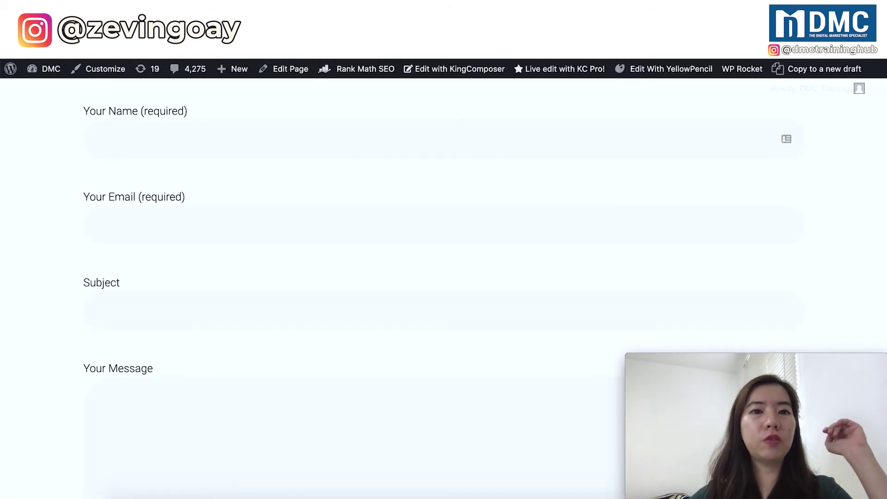
{"action": "scroll", "coordinate": [158, 256], "scroll_direction": "down", "scroll_amount": 3}
{"action": "key", "text": "super+r"}
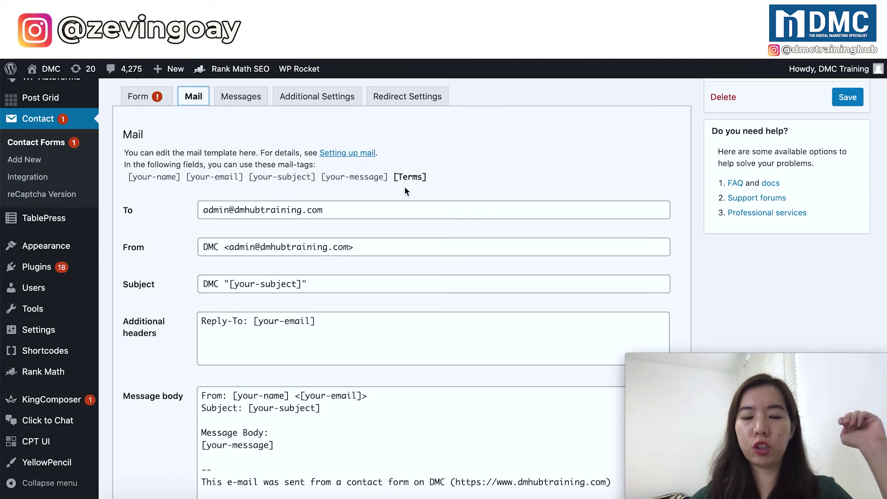
- Add the line "Terms: [Terms]" below the Subject line in the mail template's message body
{"action": "scroll", "coordinate": [222, 331], "scroll_direction": "down", "scroll_amount": 3}
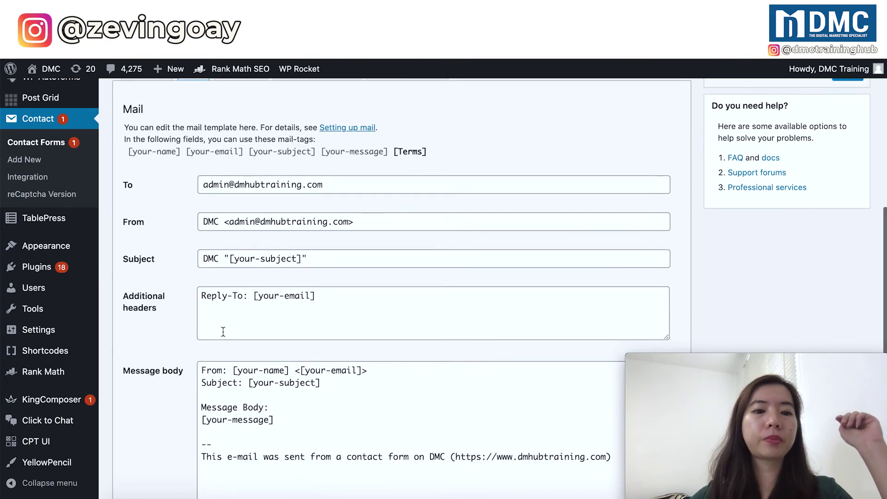
{"action": "left_click", "coordinate": [370, 342]}
{"action": "key", "text": "Return"}
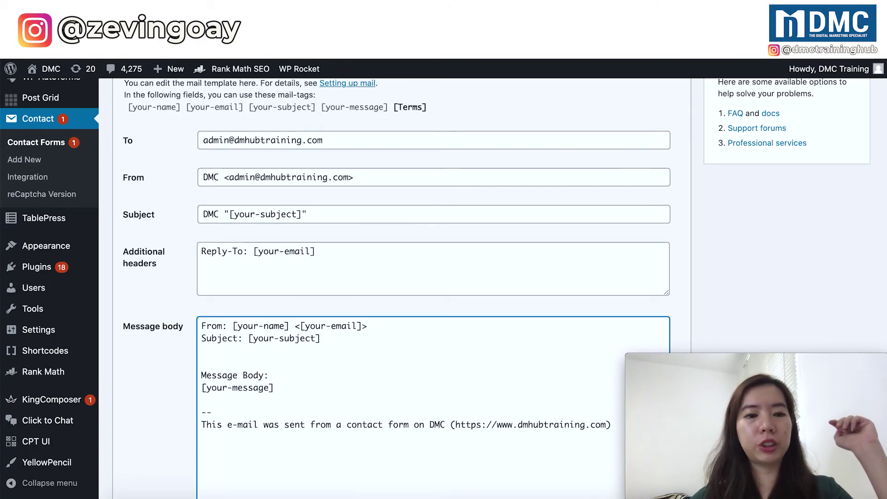
{"action": "type", "text": "Terms:"}
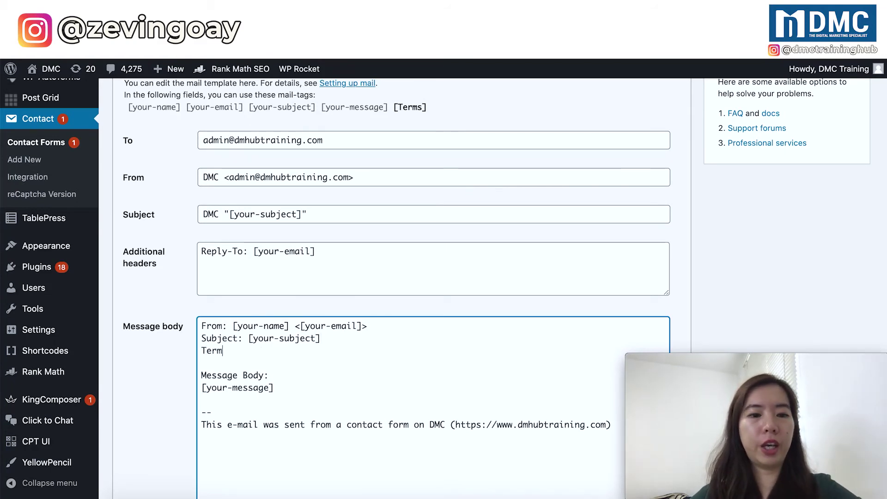
{"action": "triple_click", "coordinate": [407, 108]}
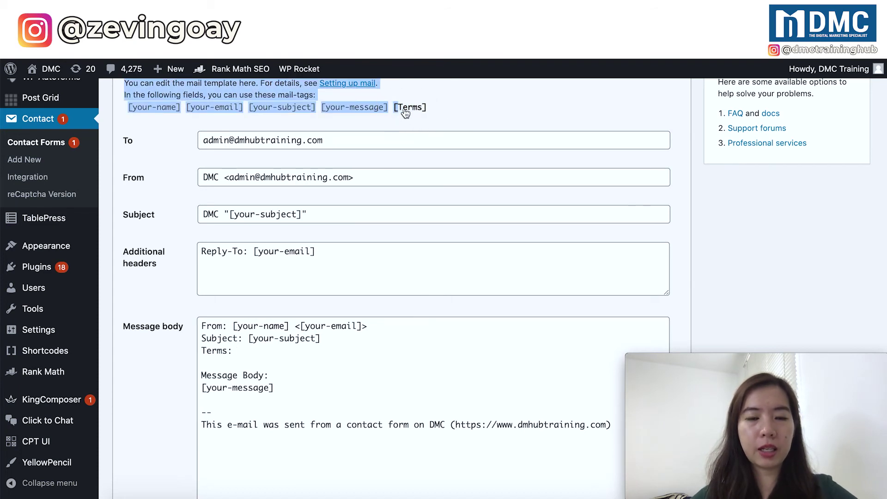
{"action": "left_click_drag", "start_coordinate": [430, 109], "coordinate": [394, 110]}
{"action": "key", "text": "ctrl+c"}
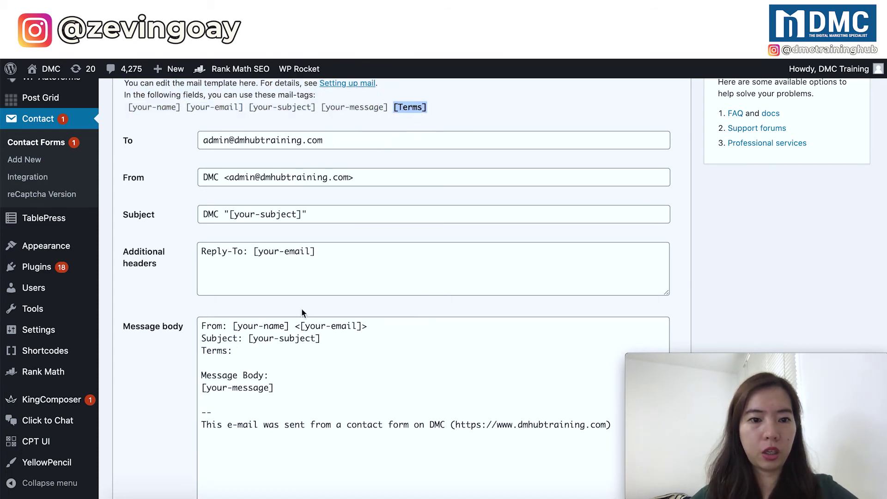
{"action": "left_click", "coordinate": [250, 353]}
{"action": "key", "text": "ctrl+v"}
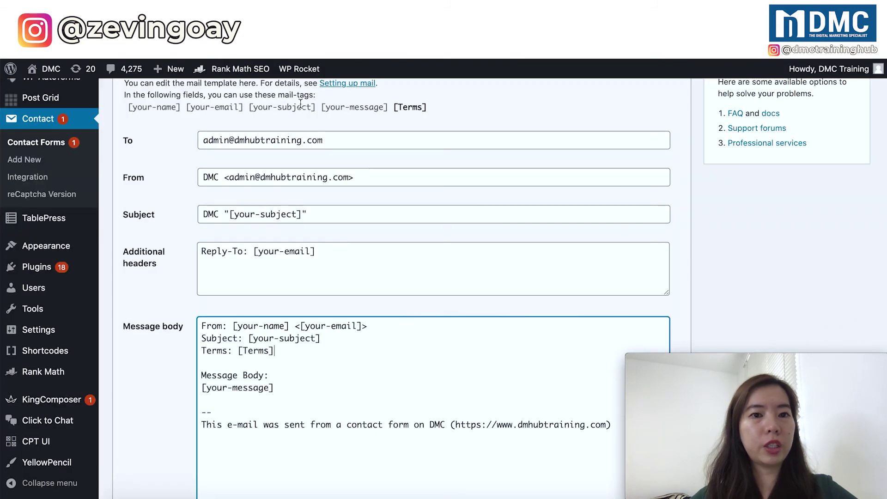
- Delete the whole Terms checkbox block above the submit tag from the form template
{"action": "scroll", "coordinate": [265, 214], "scroll_direction": "up", "scroll_amount": 2}
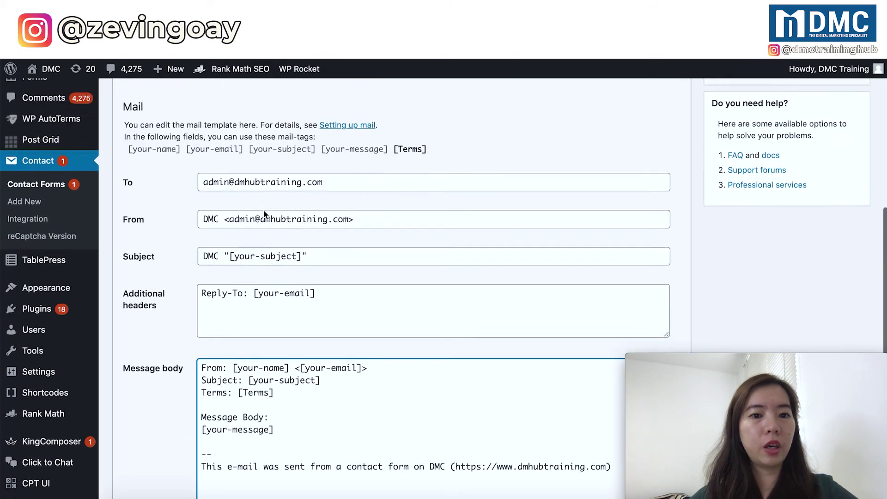
{"action": "scroll", "coordinate": [259, 208], "scroll_direction": "up", "scroll_amount": 2}
{"action": "left_click", "coordinate": [139, 114]}
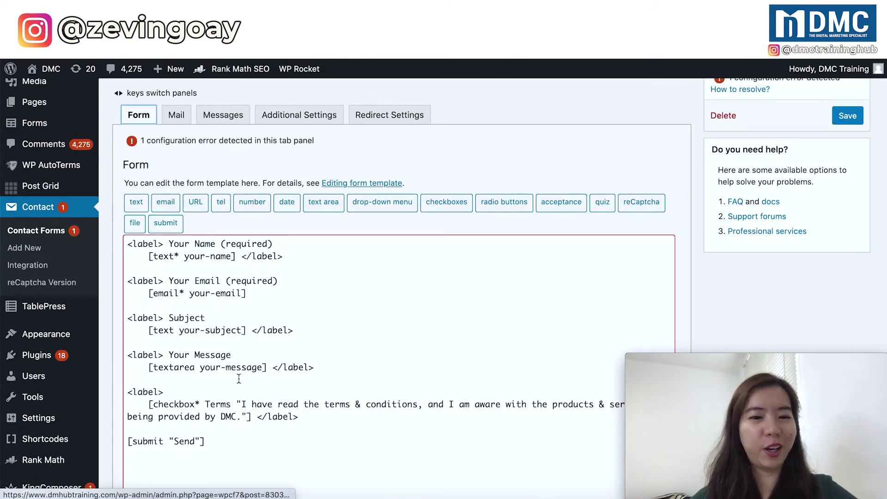
{"action": "scroll", "coordinate": [239, 379], "scroll_direction": "down", "scroll_amount": 1}
{"action": "left_click_drag", "start_coordinate": [300, 395], "coordinate": [128, 369]}
{"action": "key", "text": "BackSpace"}
{"action": "key", "text": "BackSpace"}
{"action": "key", "text": "BackSpace"}
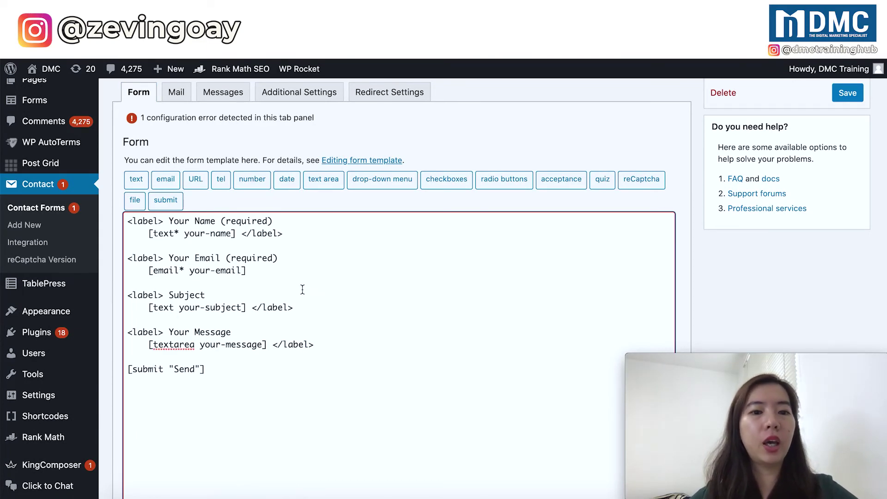
- Duplicate the Your Name block above the Your Email block and relabel the copy "Your Title (required)"
{"action": "left_click_drag", "start_coordinate": [289, 234], "coordinate": [127, 221]}
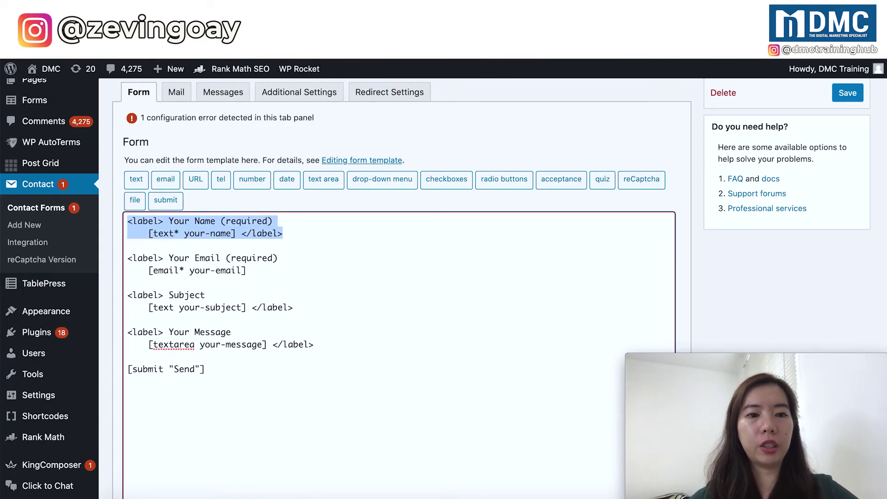
{"action": "key", "text": "super+c"}
{"action": "left_click", "coordinate": [128, 245]}
{"action": "key", "text": "Return"}
{"action": "key", "text": "Return"}
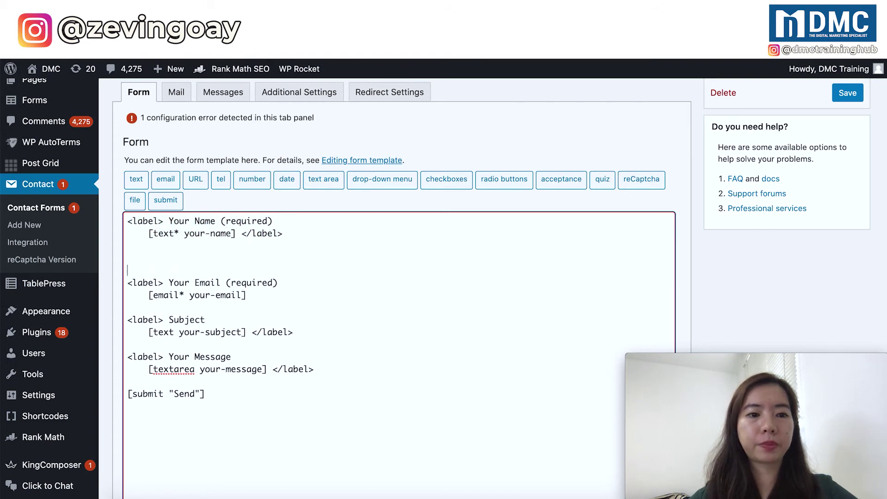
{"action": "key", "text": "Up"}
{"action": "key", "text": "super+v"}
{"action": "mouse_move", "coordinate": [215, 258]}
{"action": "left_mouse_down"}
{"action": "mouse_move", "coordinate": [175, 260]}
{"action": "mouse_move", "coordinate": [201, 261]}
{"action": "left_mouse_up"}
{"action": "type", "text": "Title"}
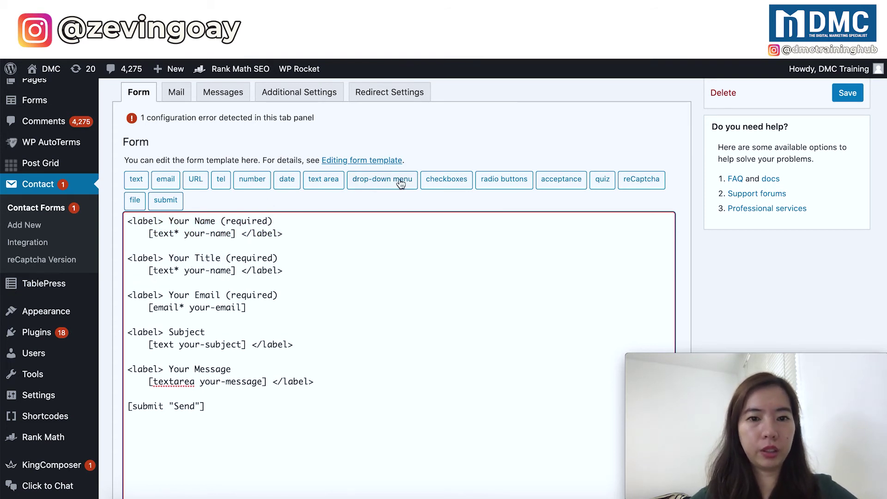
- Generate a required checkboxes tag named title with the options Mr, Mrs, Miss and Others, and copy it
{"action": "left_click", "coordinate": [446, 183]}
{"action": "left_click", "coordinate": [351, 177]}
{"action": "left_click_drag", "start_coordinate": [422, 200], "coordinate": [276, 201]}
{"action": "type", "text": "title"}
{"action": "left_click", "coordinate": [375, 234]}
{"action": "type", "text": "Mr Mrs"}
{"action": "key", "text": "Return"}
{"action": "type", "text": "Miss"}
{"action": "key", "text": "Return"}
{"action": "type", "text": "Others"}
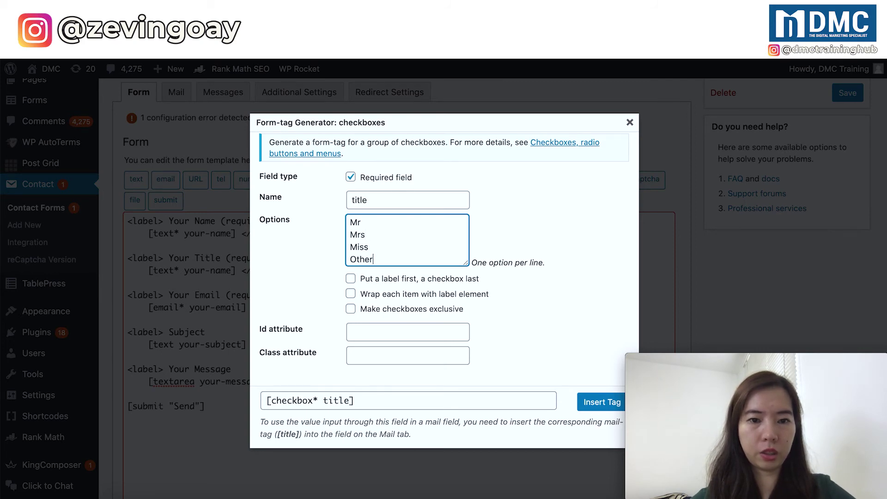
{"action": "left_click", "coordinate": [342, 287]}
{"action": "left_click", "coordinate": [499, 402]}
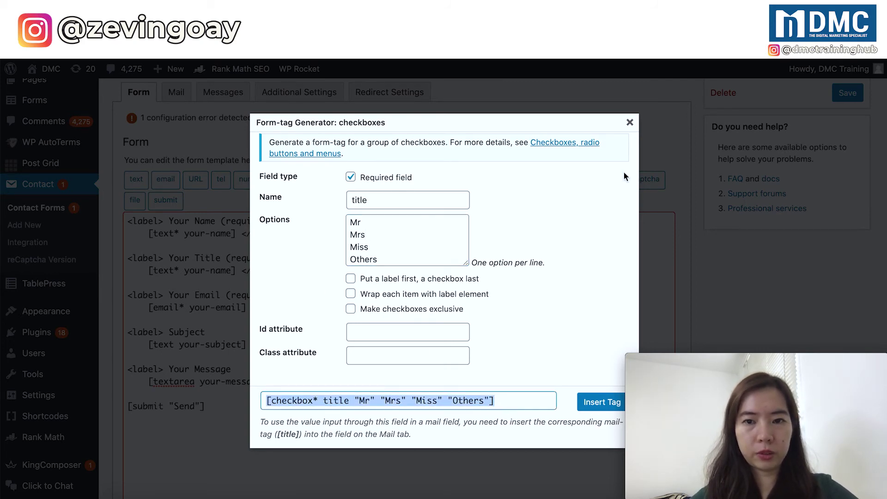
- Replace the text tag in the Your Title block with the copied title checkbox tag and save the form
{"action": "left_click", "coordinate": [629, 122]}
{"action": "left_click_drag", "start_coordinate": [236, 271], "coordinate": [144, 271]}
{"action": "key", "text": "super+v"}
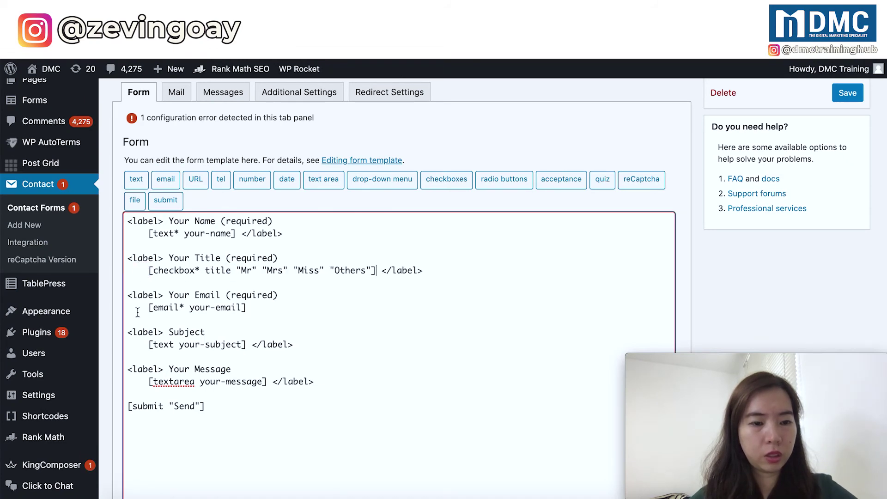
{"action": "scroll", "coordinate": [128, 407], "scroll_direction": "down", "scroll_amount": 3}
{"action": "left_click", "coordinate": [133, 439]}
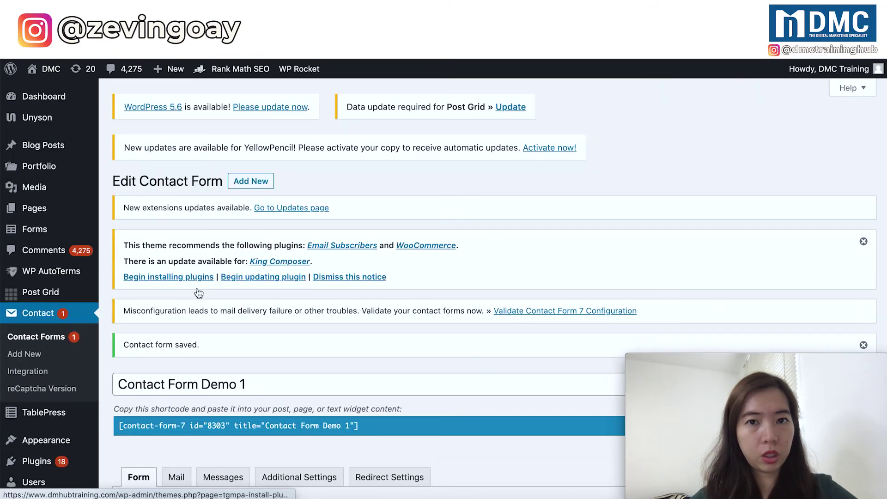
- Remove the "Terms: [Terms]" line from the message body of the mail template
{"action": "scroll", "coordinate": [197, 303], "scroll_direction": "down", "scroll_amount": 2}
{"action": "left_click", "coordinate": [177, 335]}
{"action": "scroll", "coordinate": [177, 335], "scroll_direction": "down", "scroll_amount": 3}
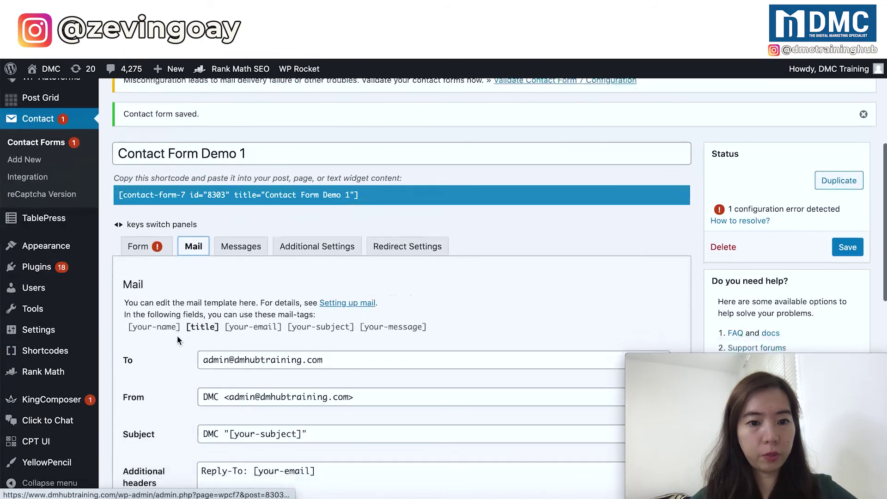
{"action": "left_click_drag", "start_coordinate": [185, 277], "coordinate": [221, 287]}
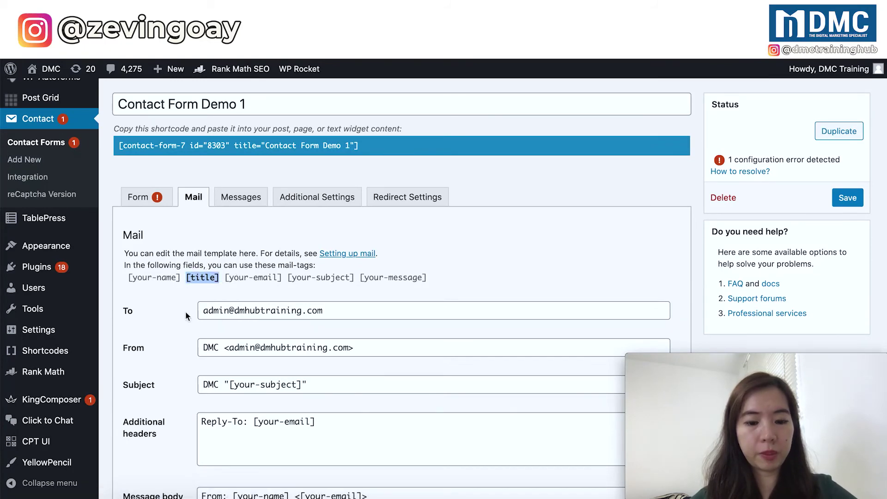
{"action": "scroll", "coordinate": [190, 305], "scroll_direction": "down", "scroll_amount": 5}
{"action": "left_click", "coordinate": [281, 305]}
{"action": "left_click_drag", "start_coordinate": [281, 306], "coordinate": [198, 304]}
{"action": "scroll", "coordinate": [375, 190], "scroll_direction": "up", "scroll_amount": 3}
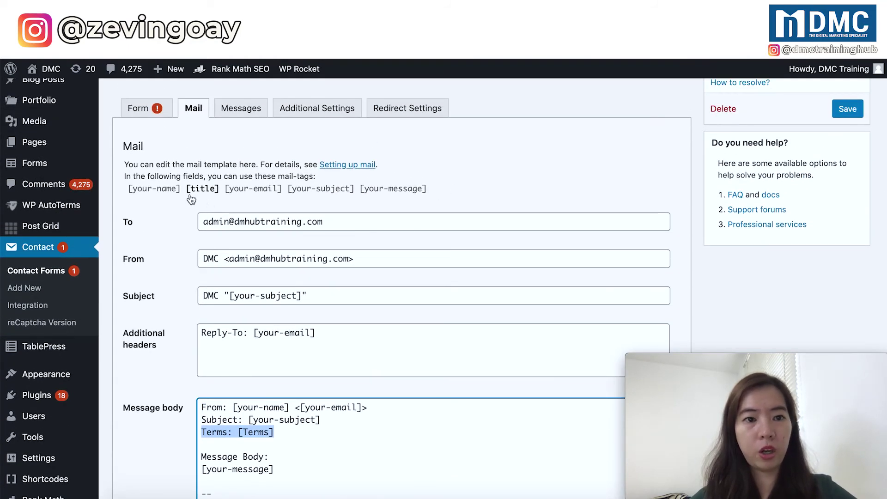
{"action": "scroll", "coordinate": [332, 313], "scroll_direction": "down", "scroll_amount": 2}
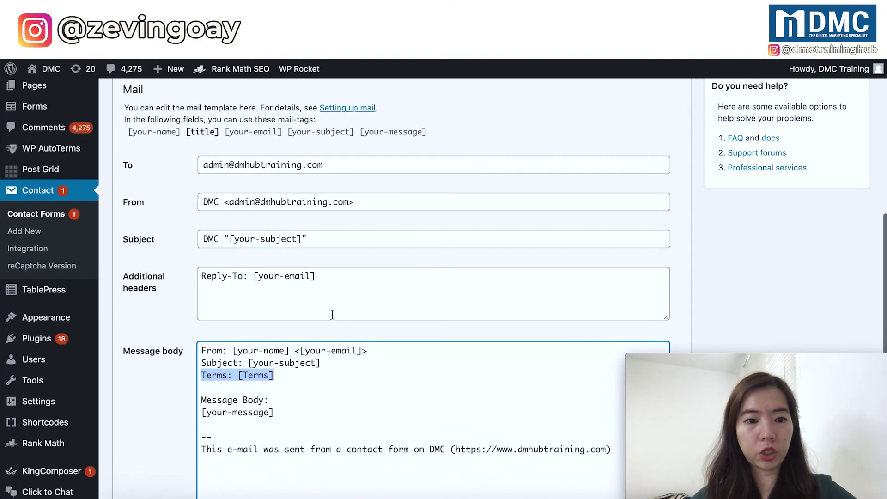
{"action": "key", "text": "BackSpace"}
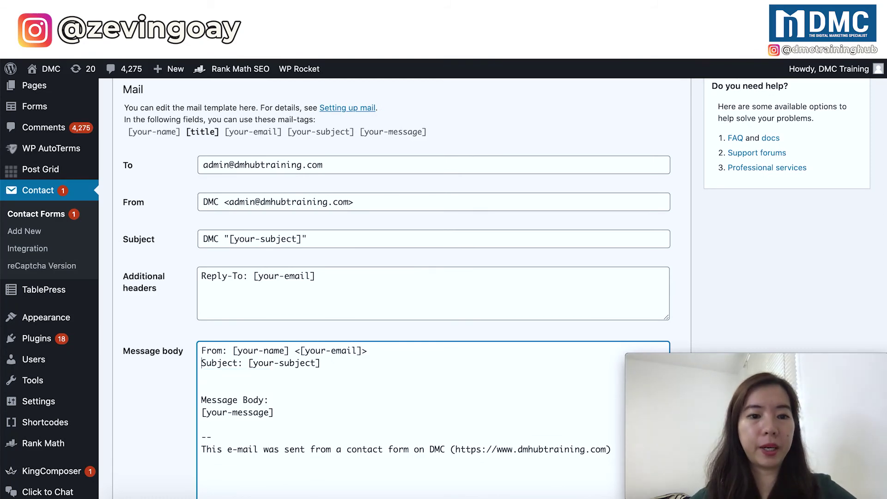
- Insert the line "Your Title: [title]" between the From and Subject lines of the message body
{"action": "key", "text": "Return"}
{"action": "type", "text": "Yout"}
{"action": "key", "text": "BackSpace"}
{"action": "key", "text": "BackSpace"}
{"action": "type", "text": "r Title:"}
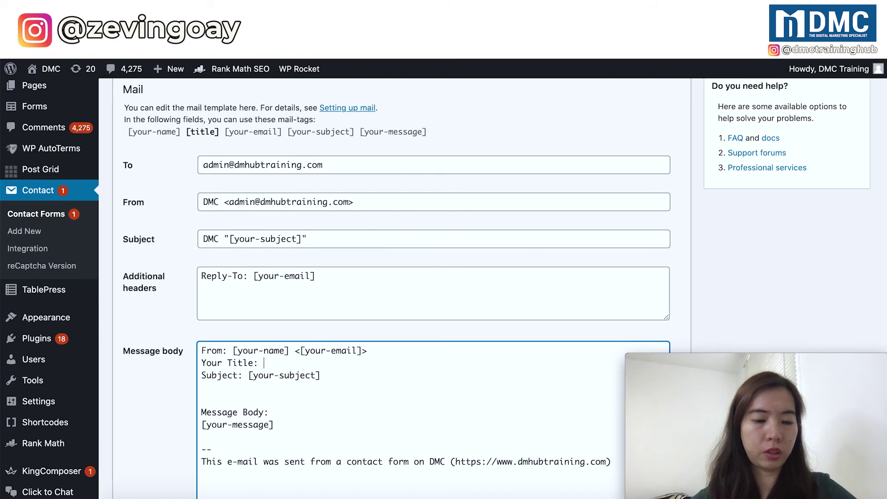
{"action": "left_click", "coordinate": [194, 133]}
{"action": "key", "text": "super+c"}
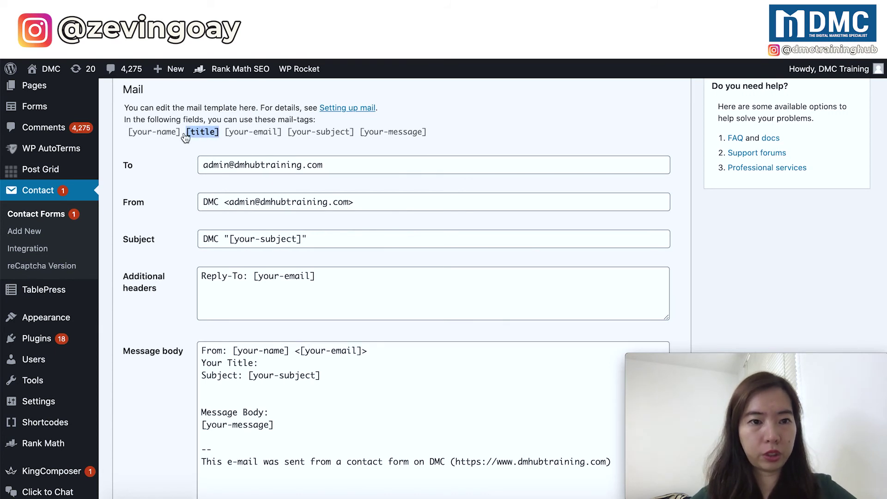
{"action": "left_click", "coordinate": [270, 367]}
{"action": "key", "text": "super+v"}
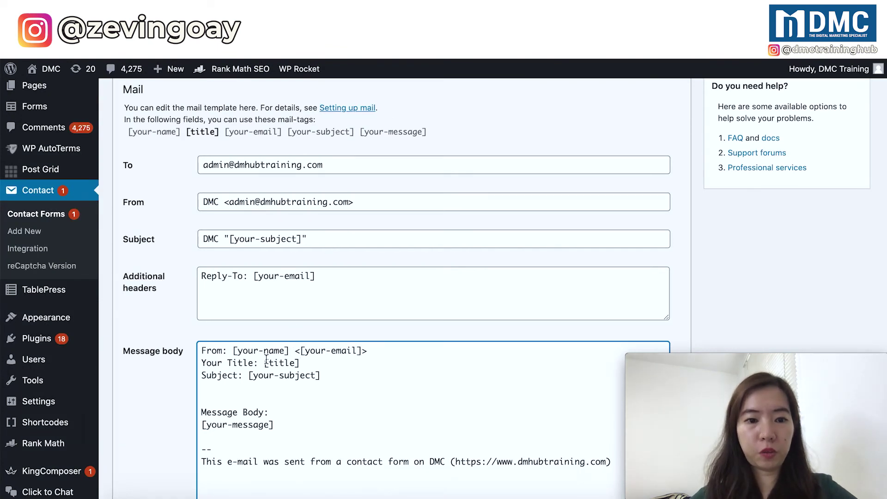
- Try the sample value "Miss" in place of the [title] tag in the message body and undo it
{"action": "left_click", "coordinate": [264, 363], "text": "shift"}
{"action": "type", "text": "Miss"}
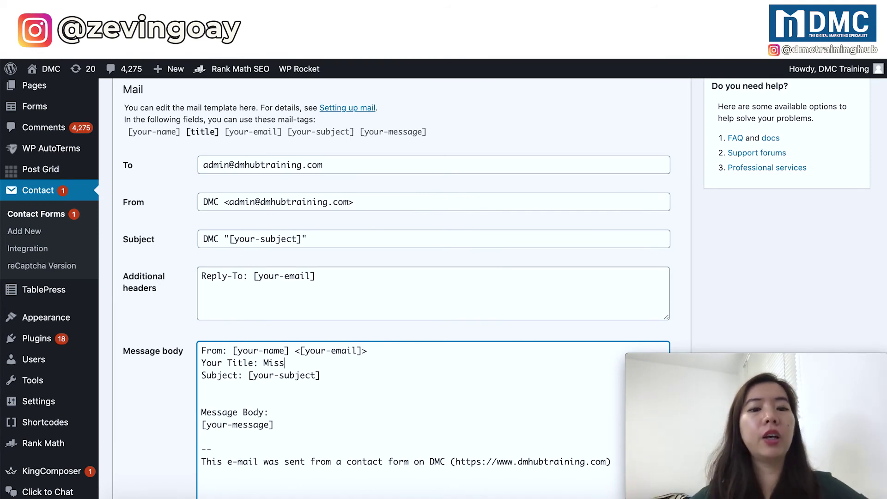
{"action": "key", "text": "ctrl+z"}
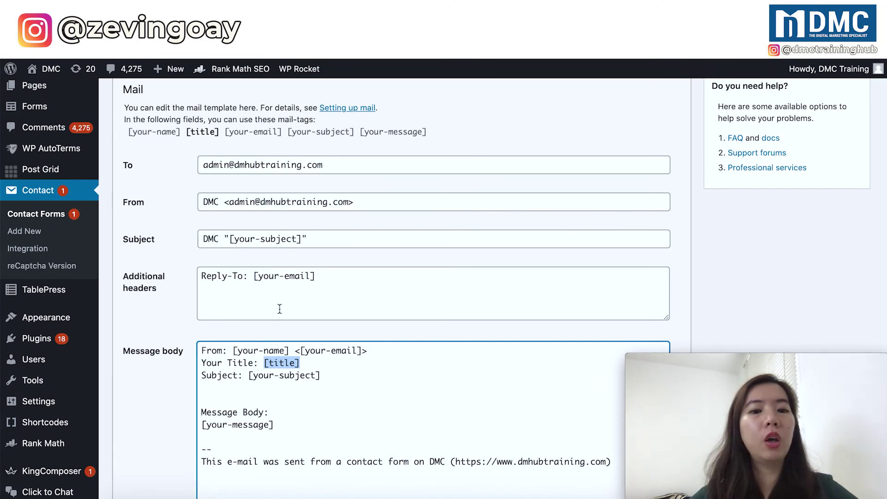
{"action": "left_click", "coordinate": [286, 365]}
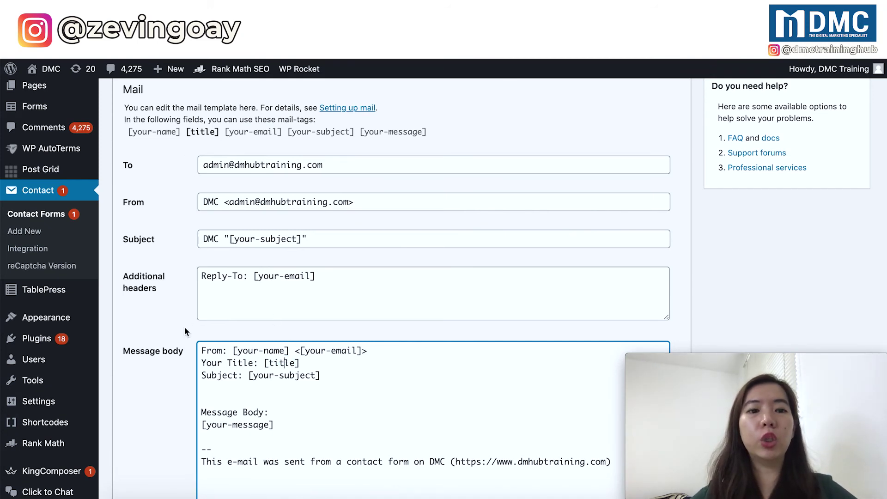
- Save Contact Form Demo 1 with the edited mail template
{"action": "scroll", "coordinate": [185, 329], "scroll_direction": "up", "scroll_amount": 2}
{"action": "scroll", "coordinate": [185, 331], "scroll_direction": "up", "scroll_amount": 1}
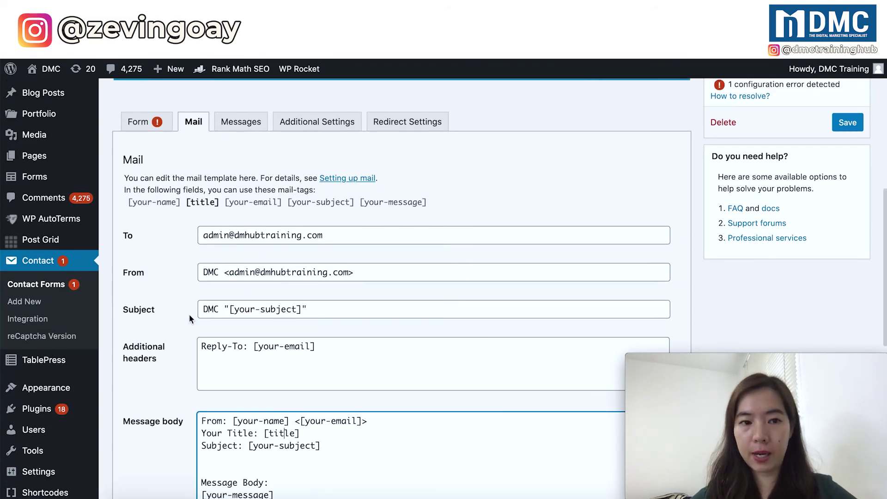
{"action": "left_click", "coordinate": [849, 124]}
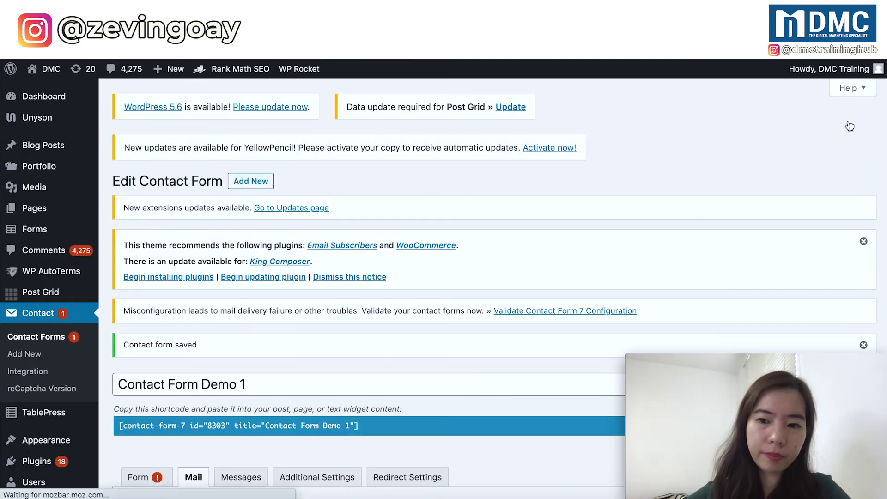
- Review the form in the page preview and untick the Miss option of the Your Title checkboxes
{"action": "scroll", "coordinate": [475, 292], "scroll_direction": "down", "scroll_amount": 5}
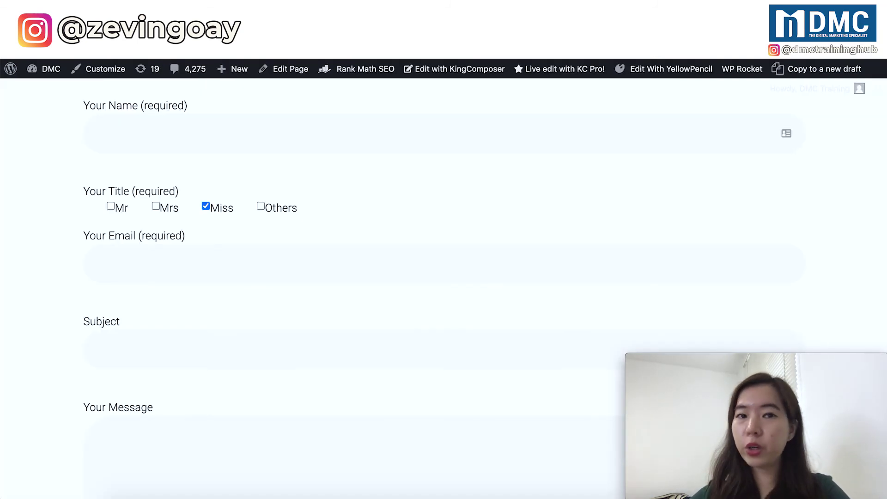
{"action": "left_click", "coordinate": [206, 206]}
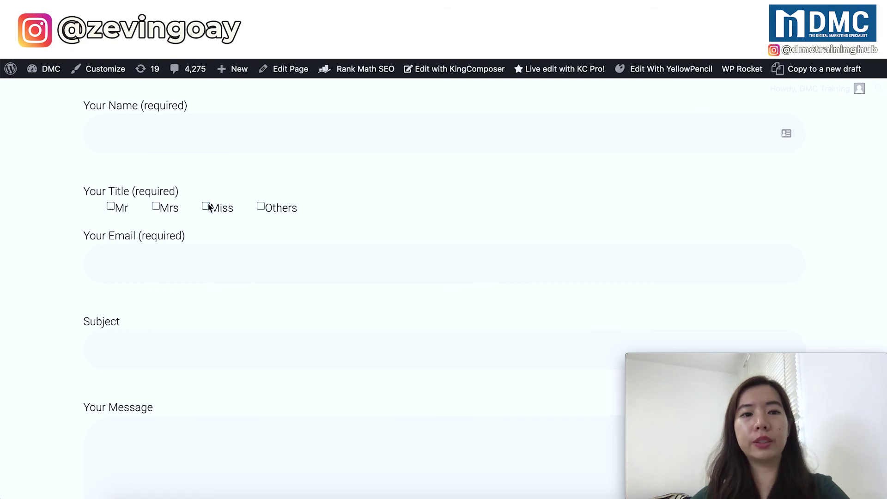
{"action": "scroll", "coordinate": [209, 207], "scroll_direction": "up", "scroll_amount": 3}
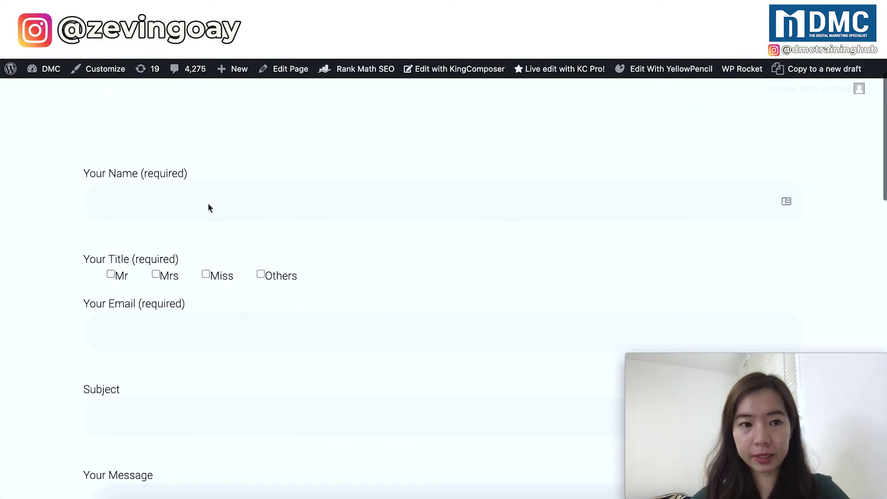
{"action": "scroll", "coordinate": [193, 276], "scroll_direction": "down", "scroll_amount": 2}
{"action": "scroll", "coordinate": [194, 387], "scroll_direction": "down", "scroll_amount": 5}
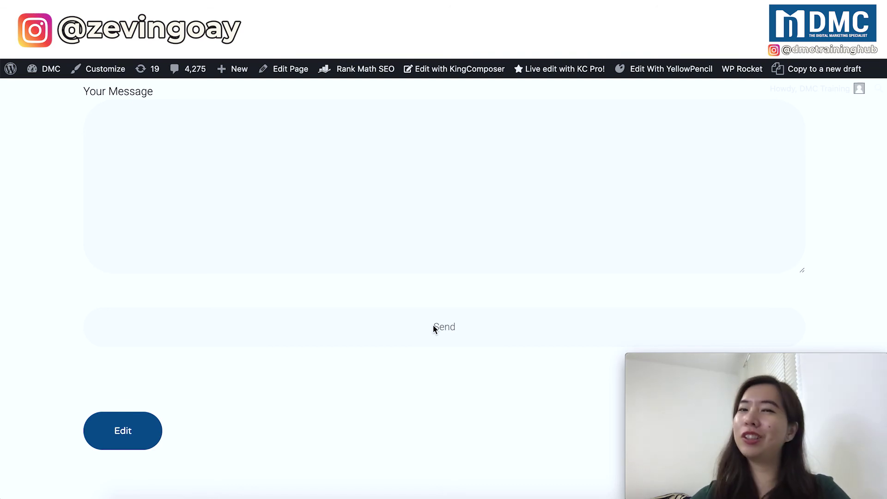
{"action": "scroll", "coordinate": [410, 200], "scroll_direction": "up", "scroll_amount": 6}
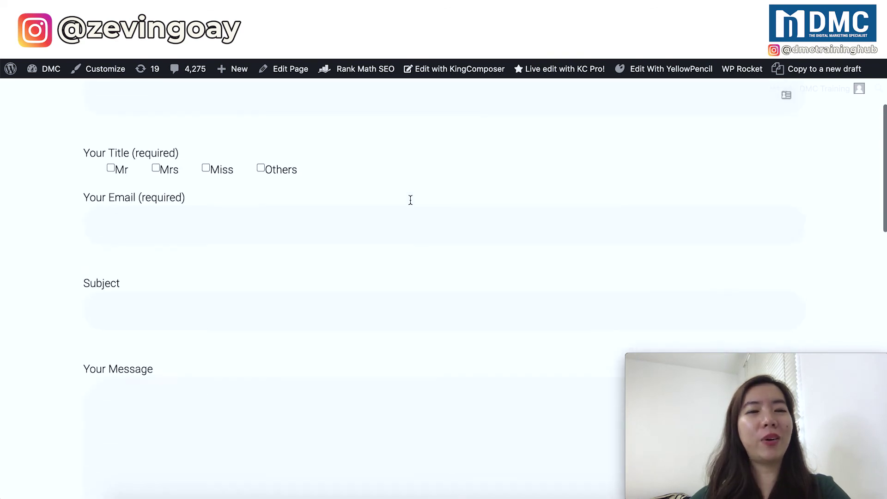